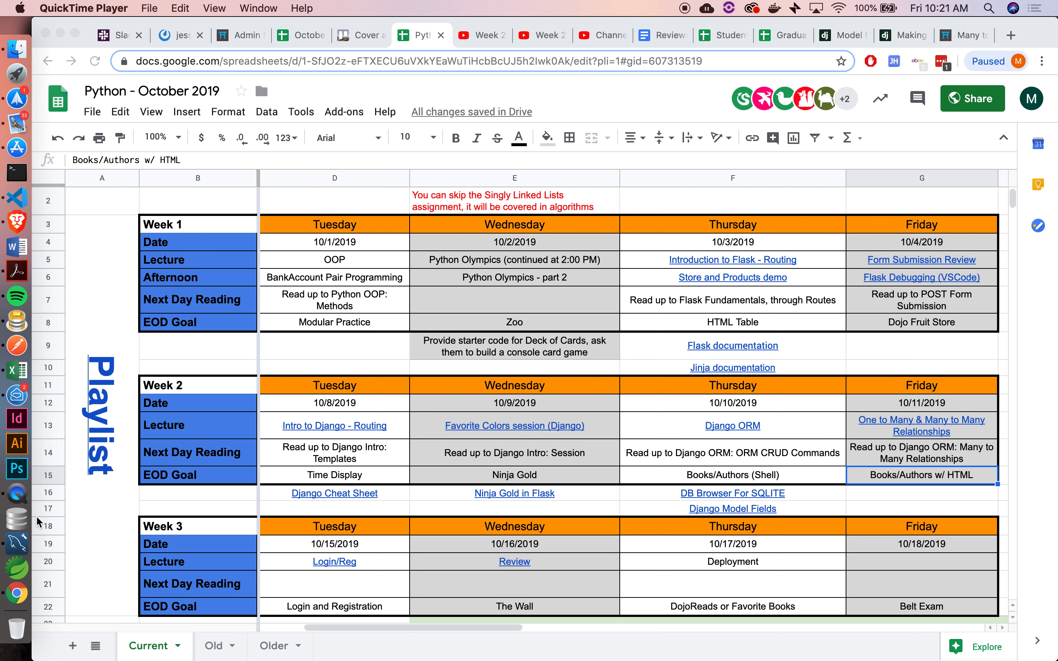
Step: Switch to MySQL Workbench, create a new model and add an EER diagram to it
left_click(17, 543)
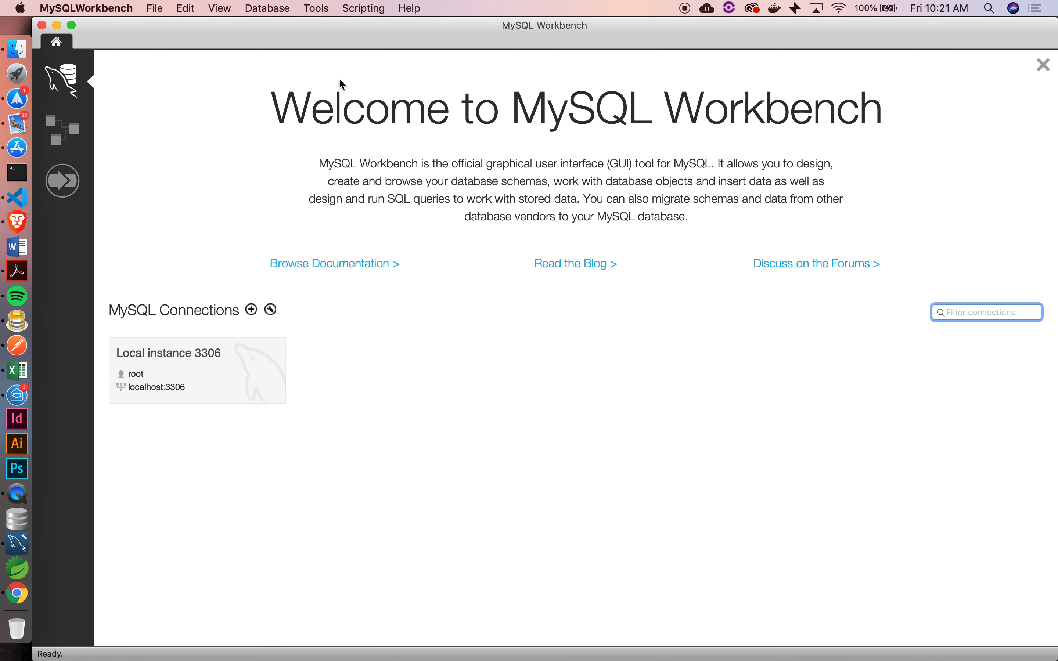
left_click(155, 13)
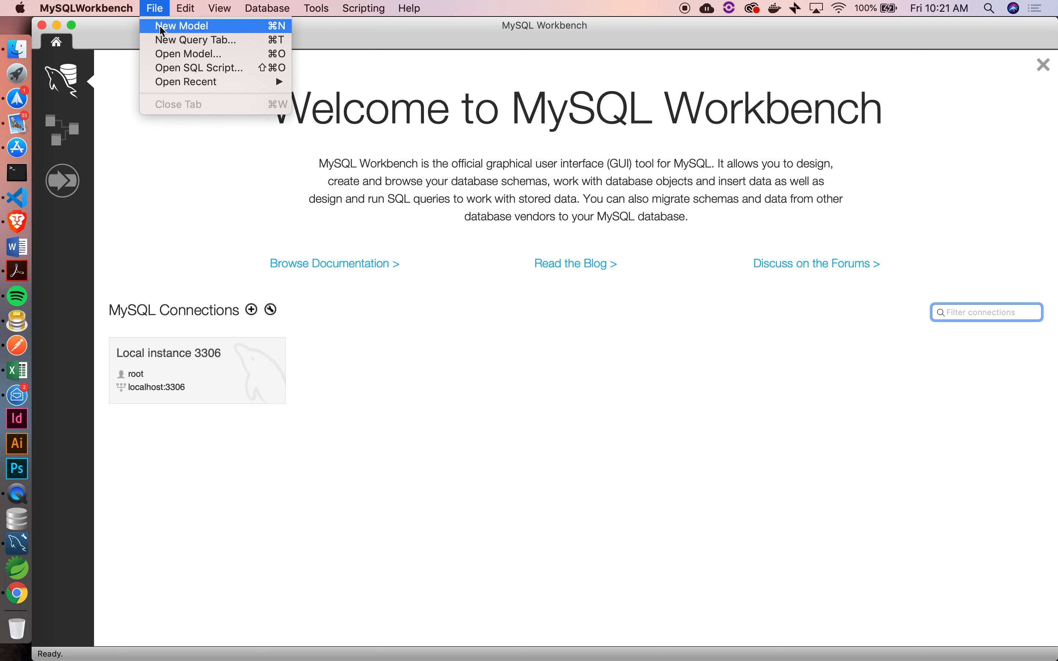
left_click(162, 27)
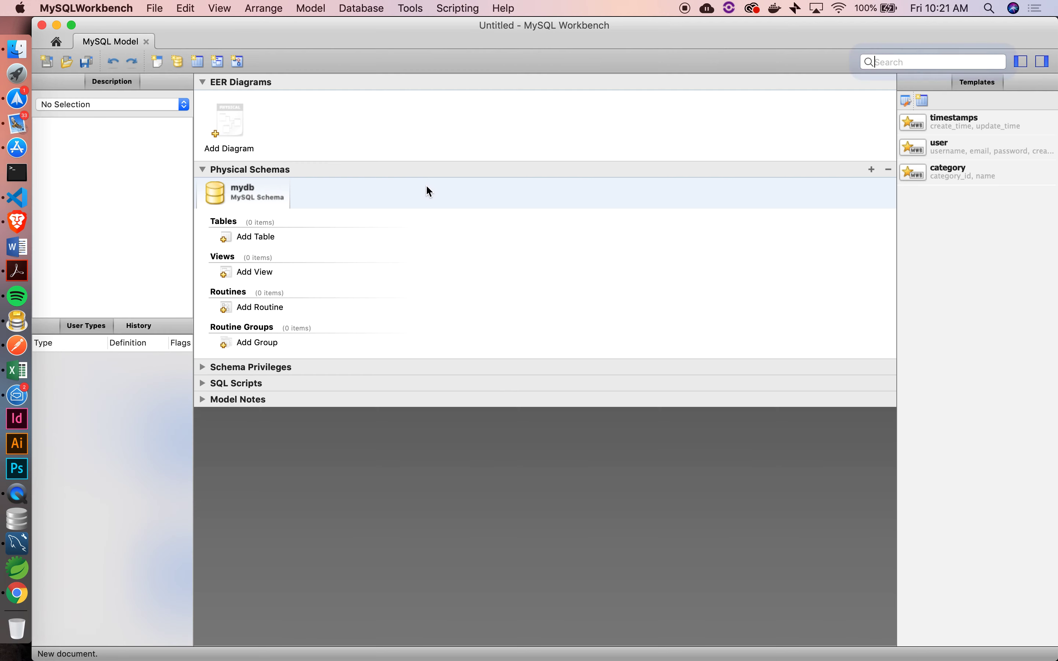
left_click(230, 127)
double_click(230, 127)
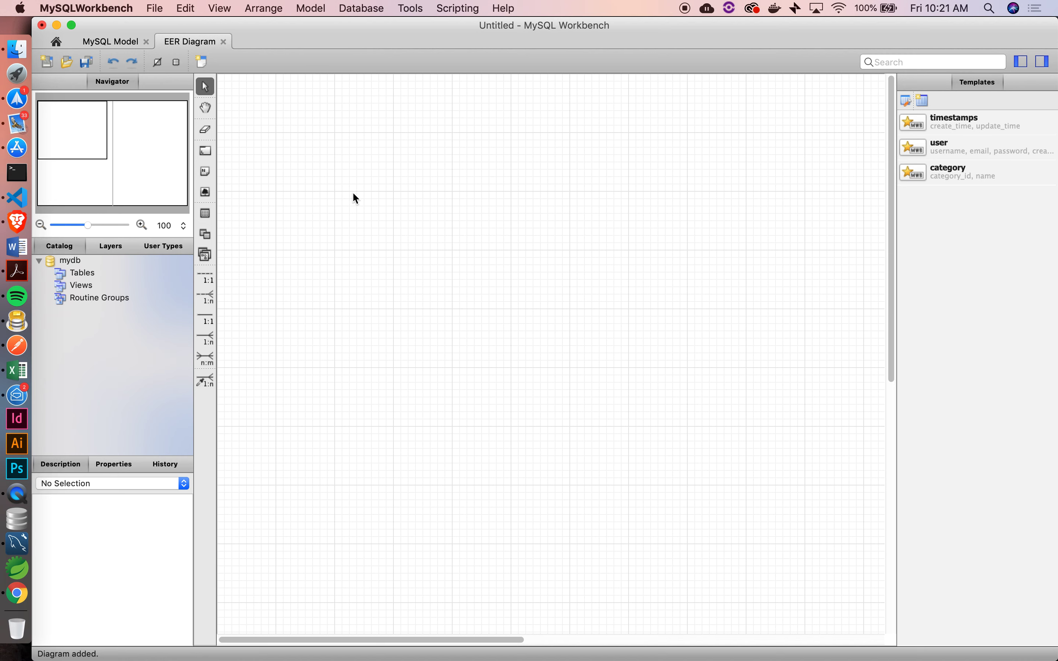
Step: Place a new table near the middle of the diagram canvas and name it users
left_click(205, 214)
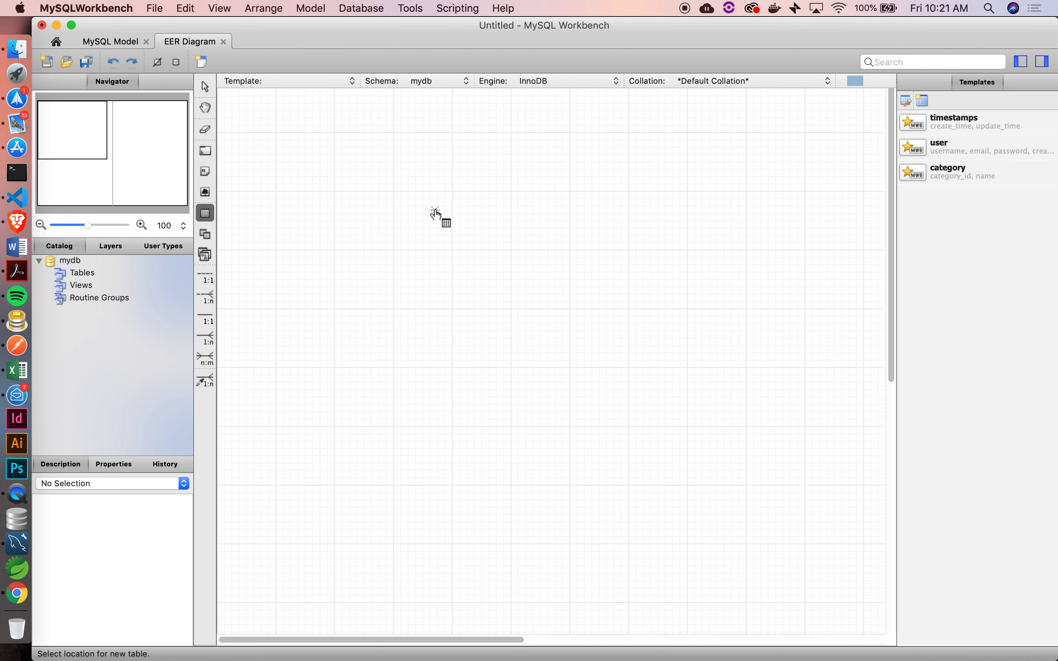
left_click(501, 244)
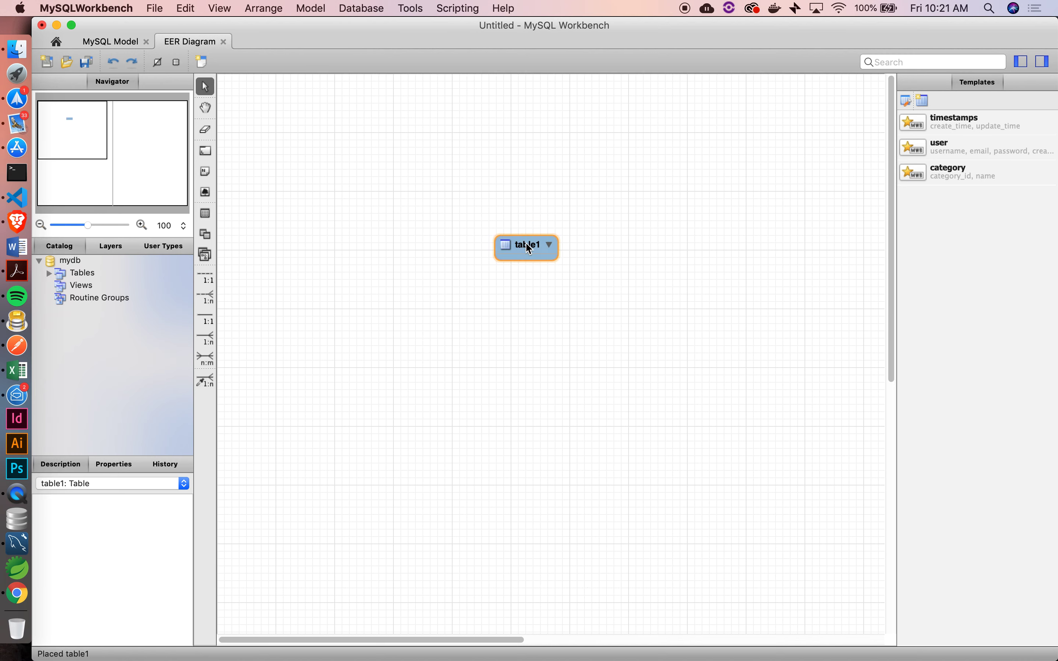
double_click(529, 248)
type("users")
key("Return")
Step: Add an INT column named id to the users table as a not-null, auto-incrementing primary key
left_click(240, 160)
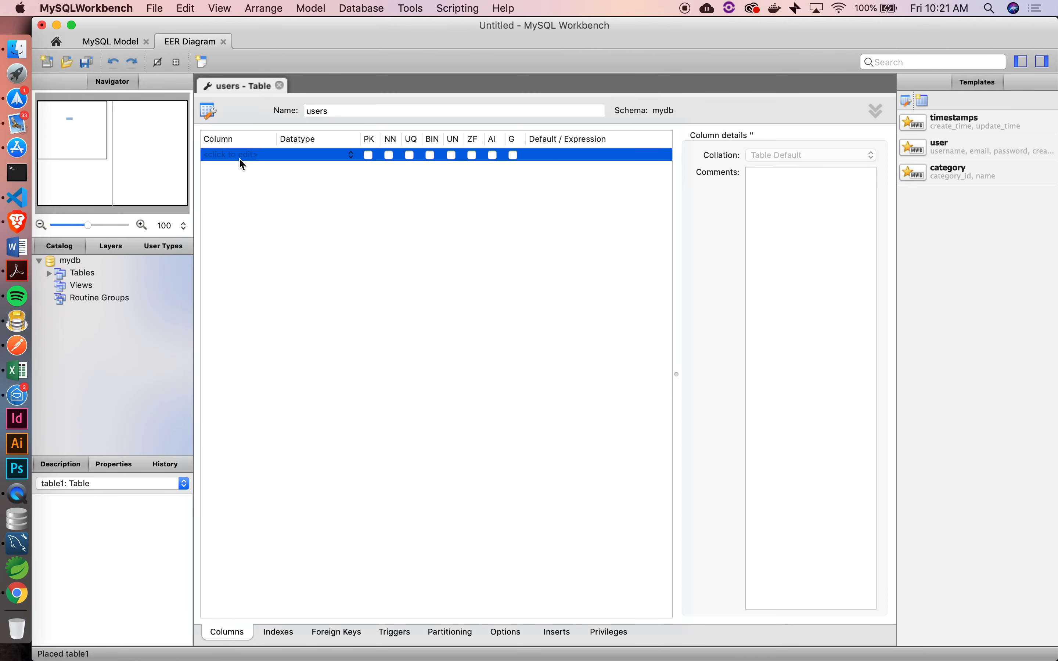
type("id")
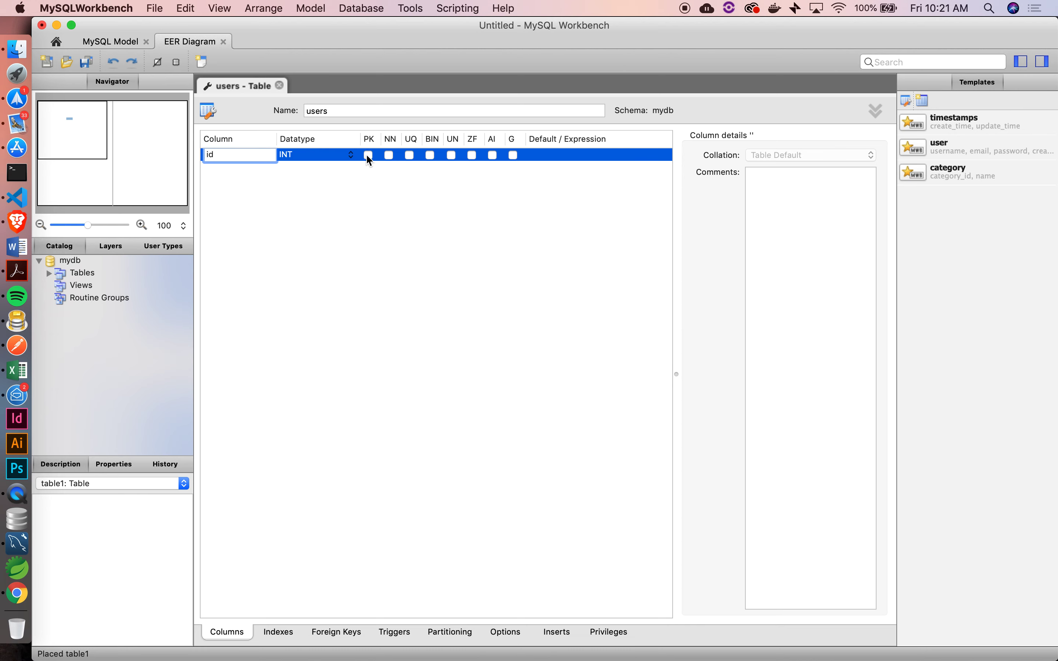
left_click(368, 155)
left_click(389, 154)
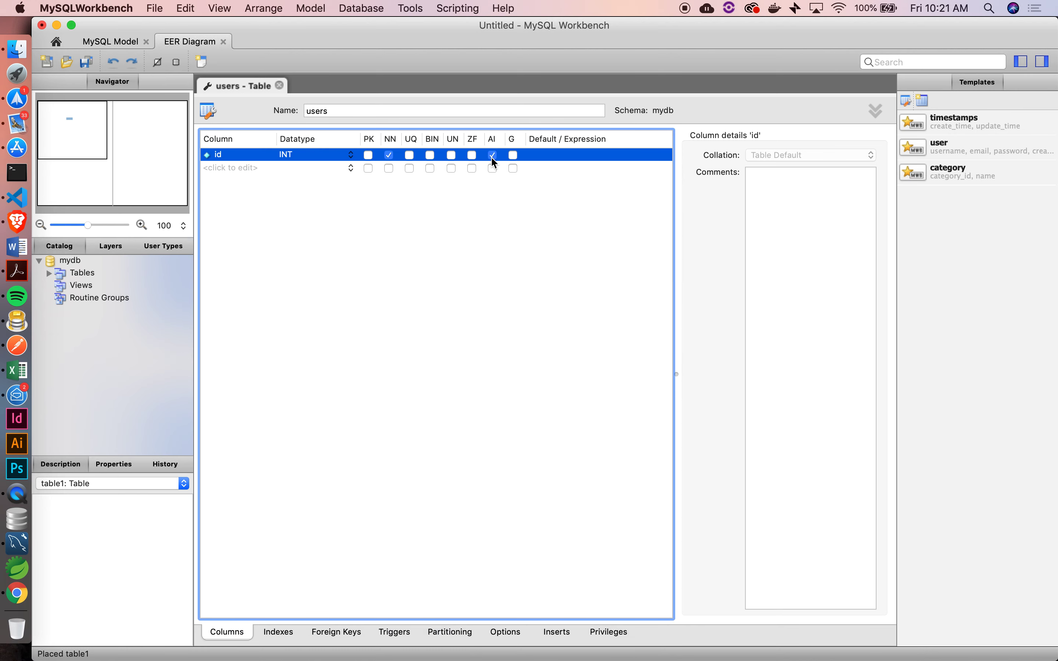
left_click(367, 155)
Step: Add the VARCHAR(45) columns first_name, last_name and email to the users table
double_click(232, 168)
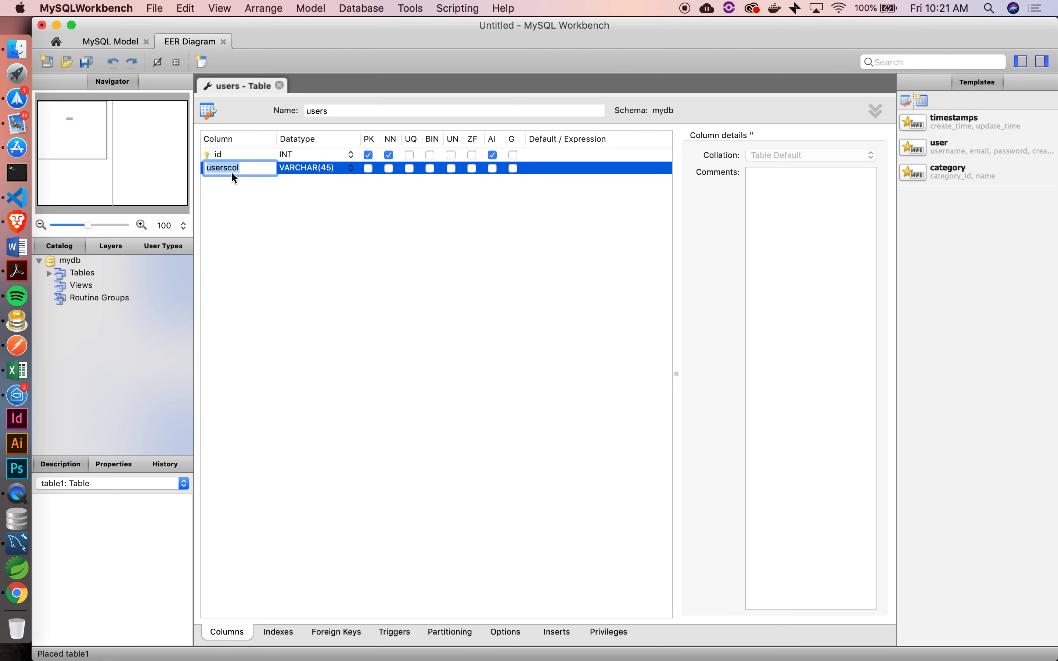
type("first_name")
key("Return")
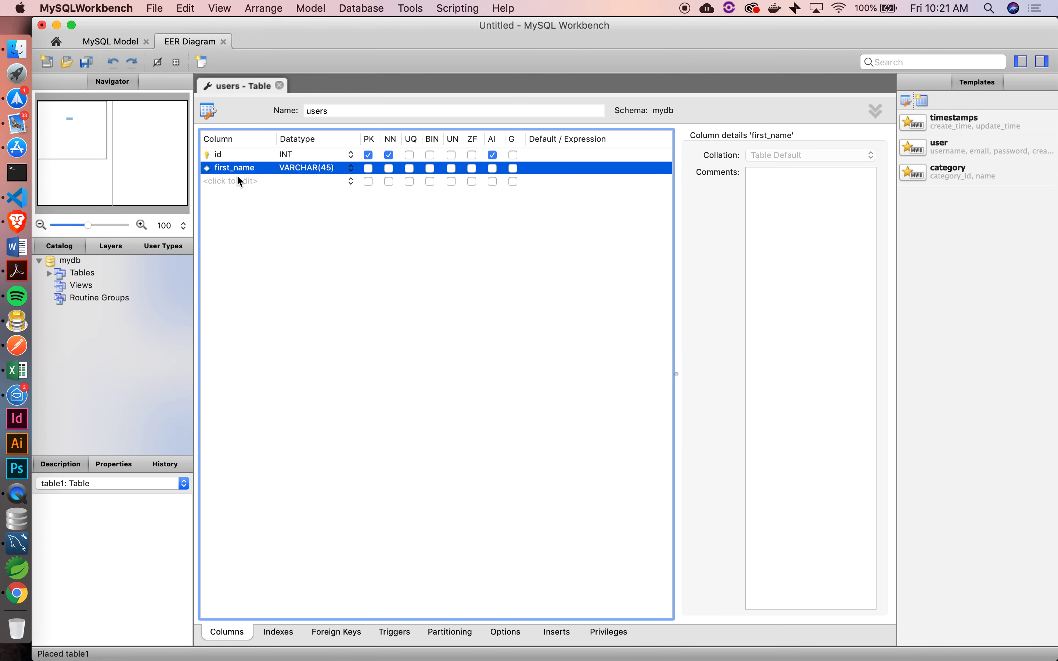
double_click(237, 180)
type("last_name")
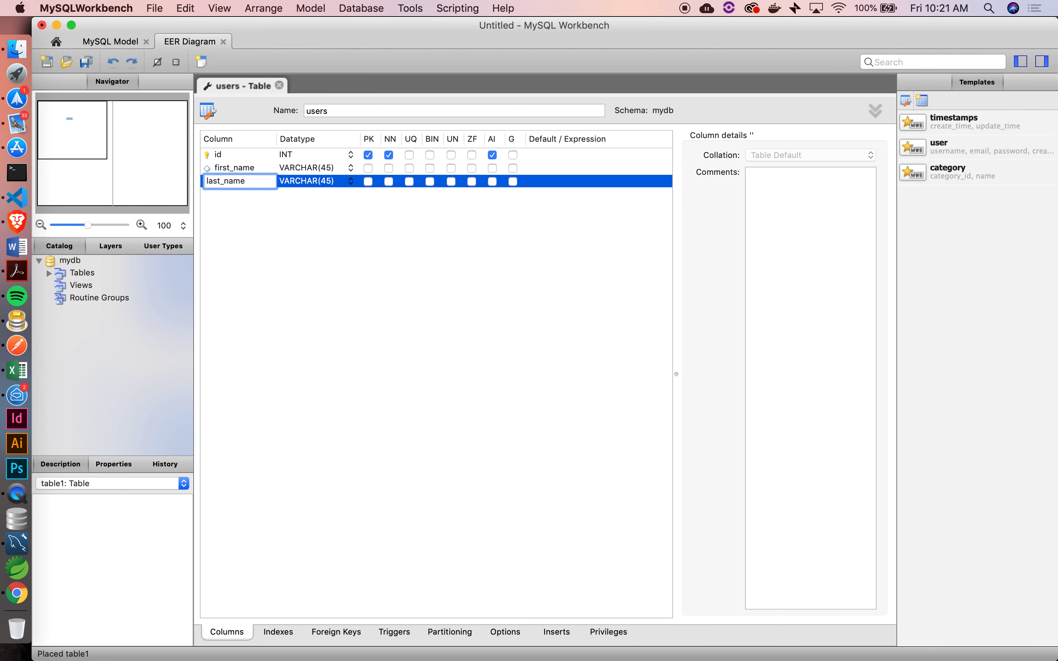
key("Return")
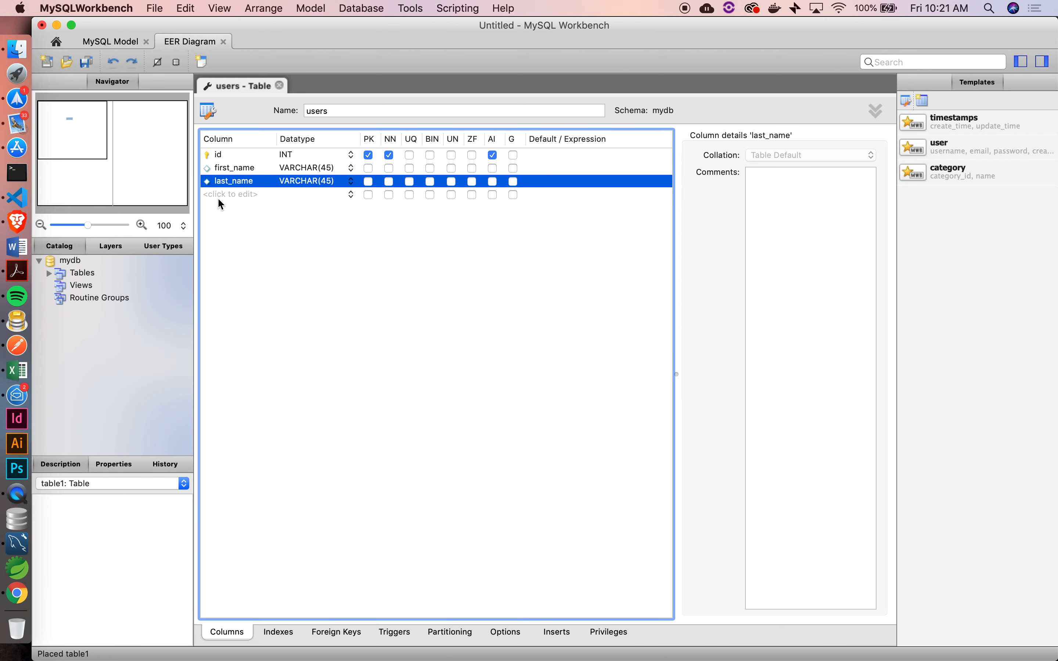
double_click(219, 195)
type("email")
key("Return")
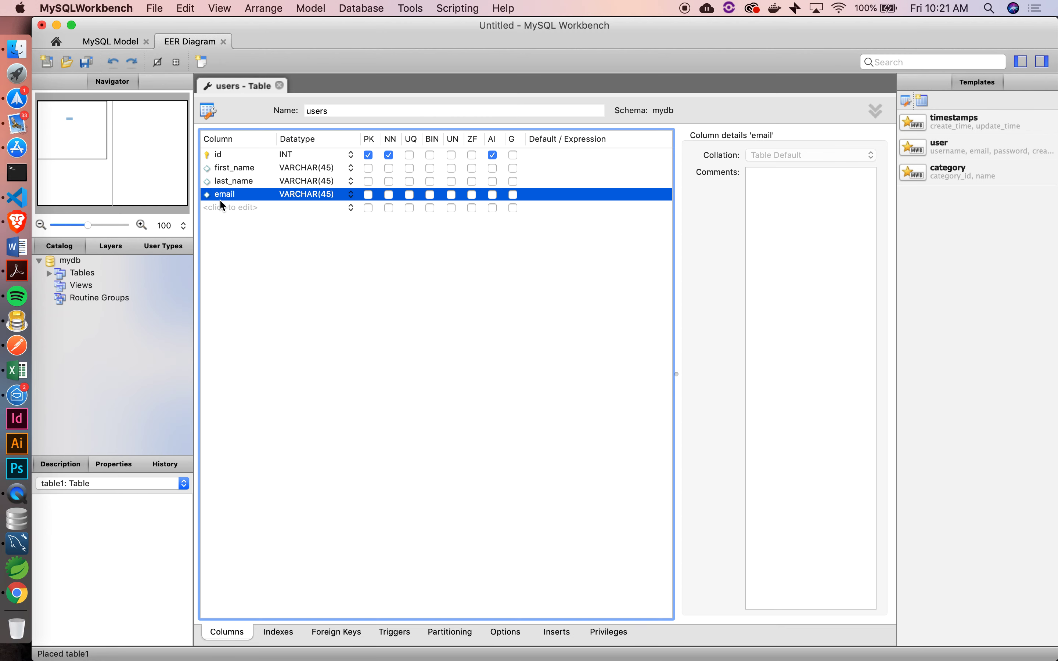
Step: Add a created_at column with datatype DATETIME to the users table
double_click(232, 208)
type("crea")
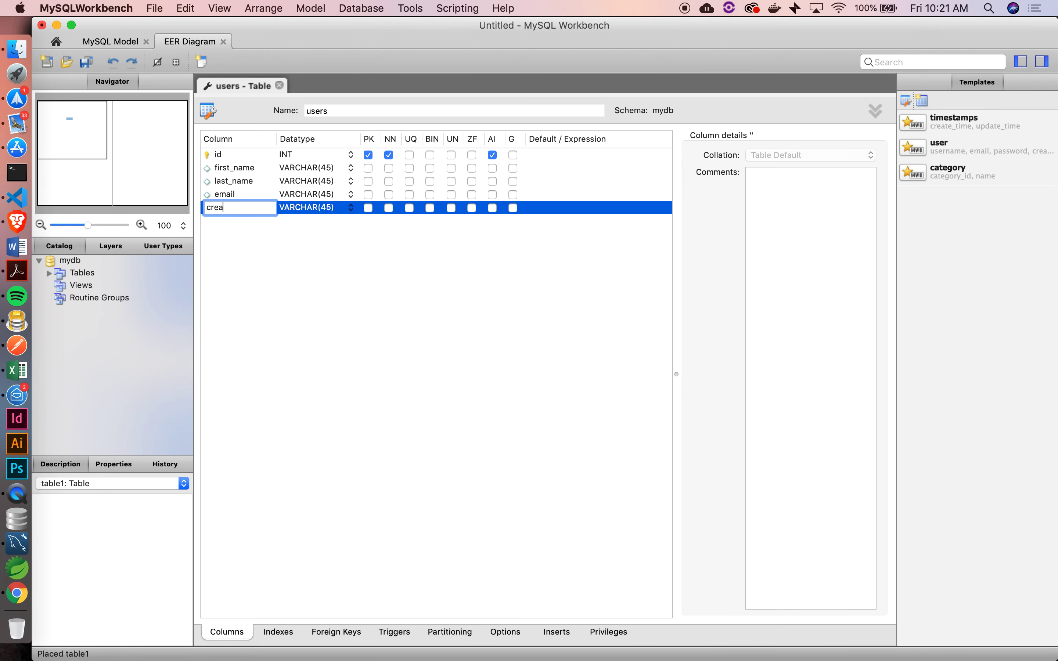
type("ted_at")
key("Return")
double_click(296, 208)
type("DATETIME")
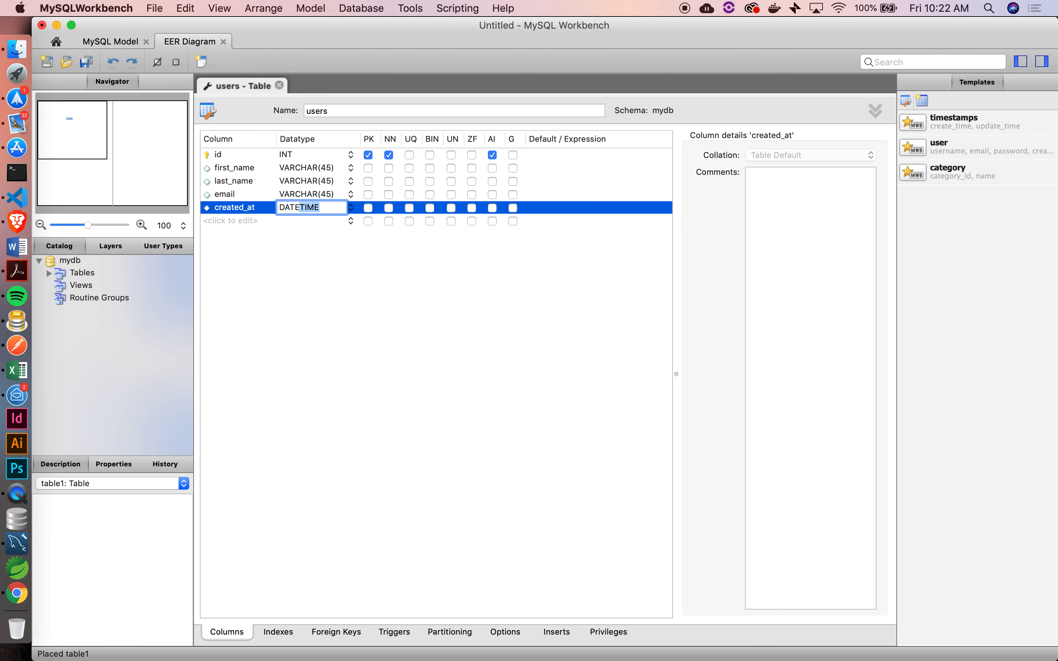
key("Return")
Step: Add an updated_at column with datatype DATETIME to the users table, and close its table editor
double_click(239, 223)
type("updated_at")
key("Return")
type("DATE")
key("Return")
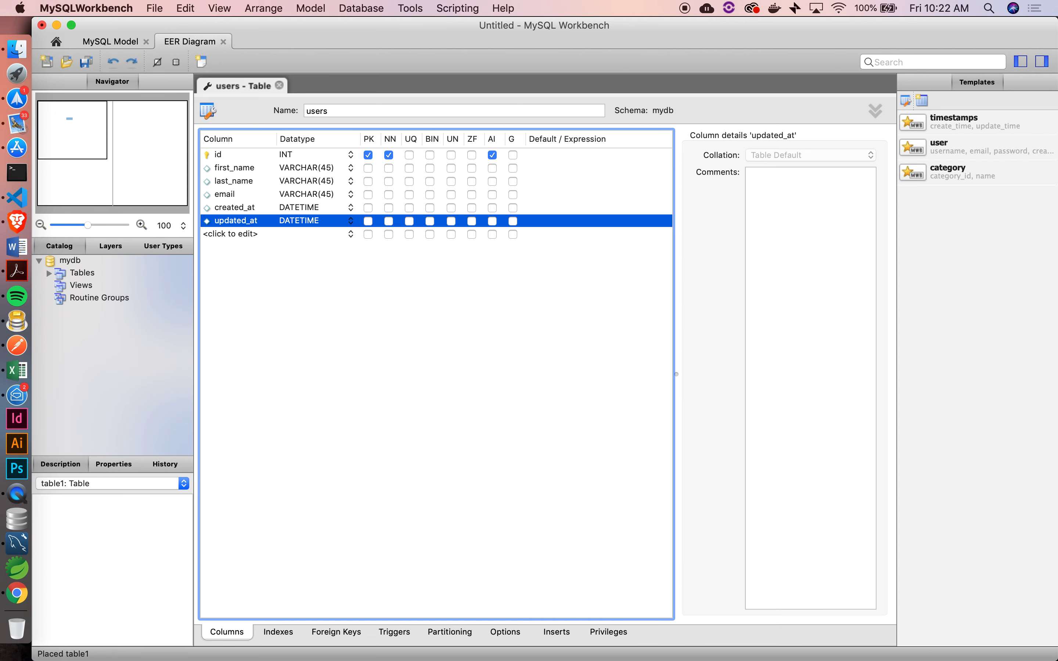
left_click(280, 86)
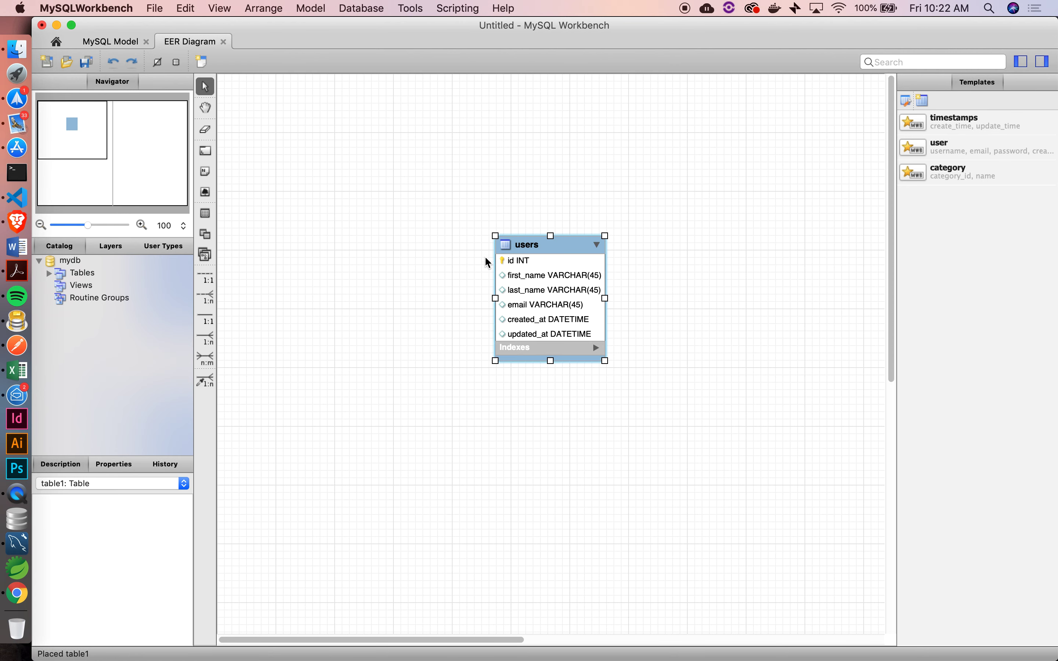
left_click(450, 267)
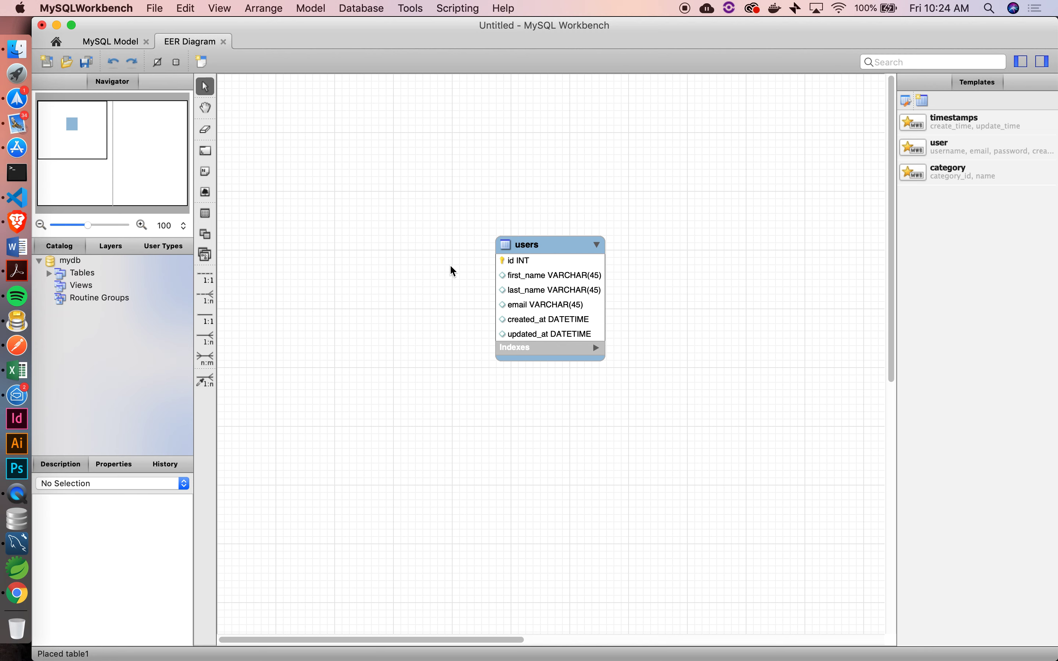
Step: Place a second table to the right of the users table, level with its top, and name it cars
left_click(205, 214)
left_click(689, 250)
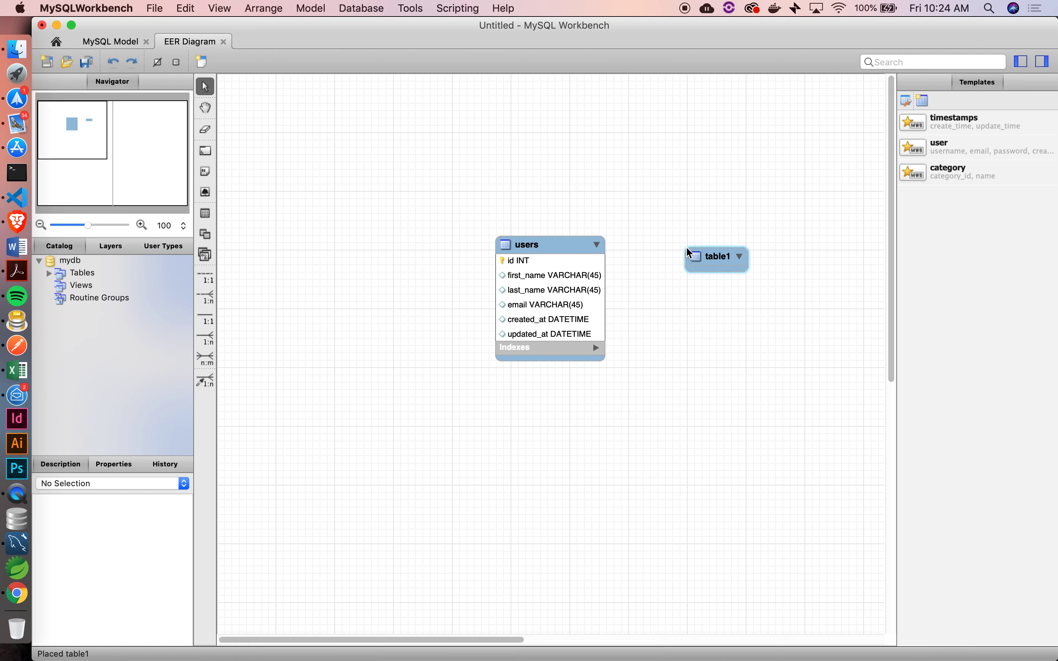
left_click(718, 249)
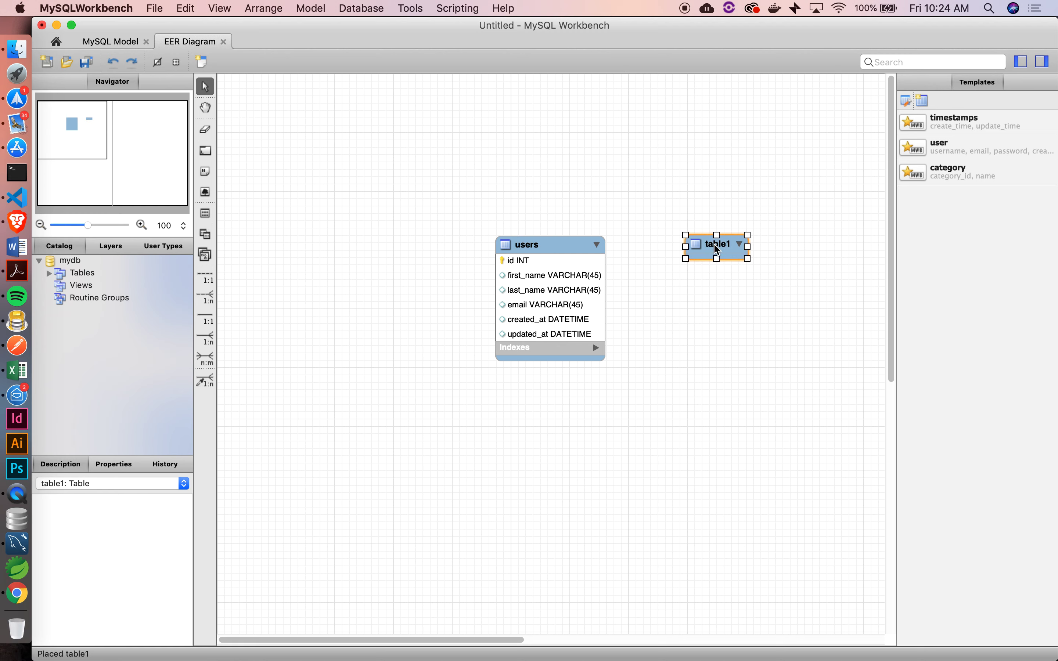
double_click(717, 249)
type("cars")
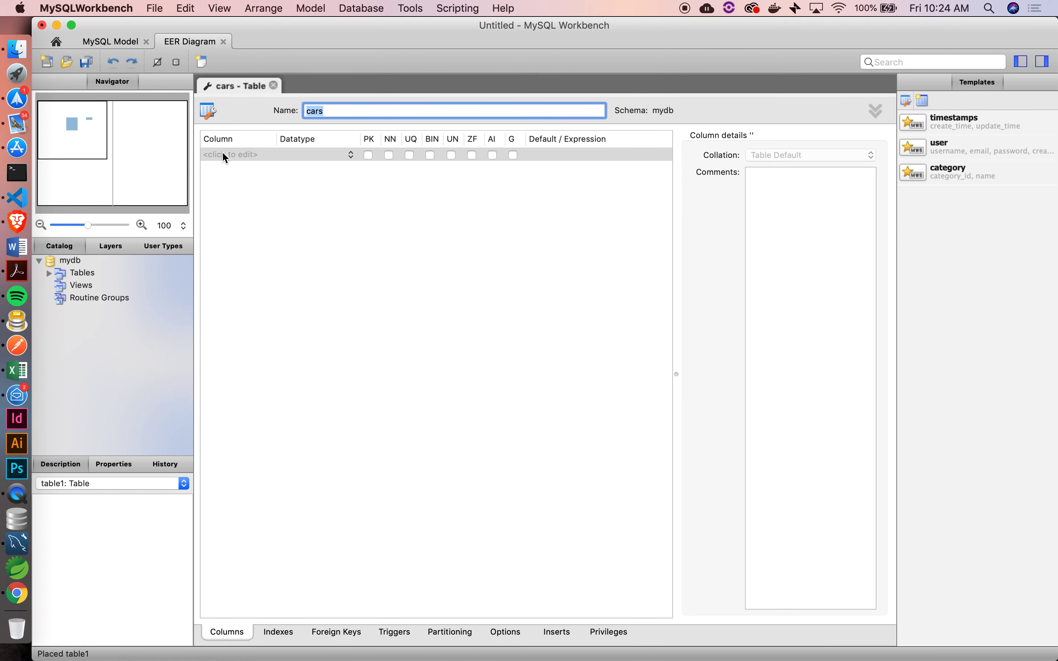
Step: Add an INT column named id to the cars table as a not-null, auto-incrementing primary key
left_click(225, 155)
type("id")
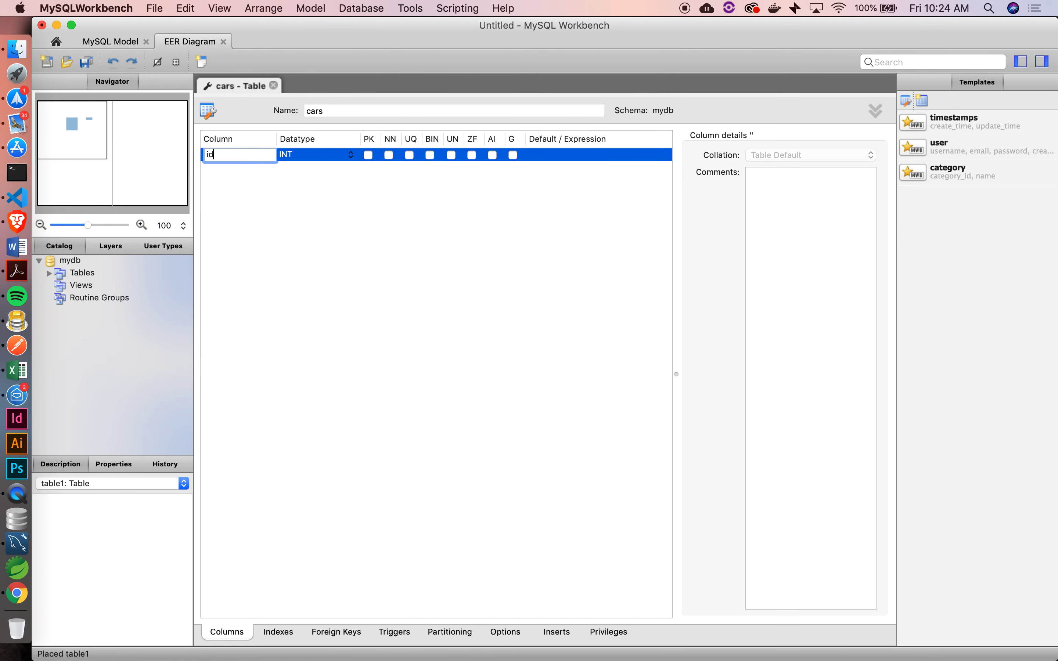
key("Return")
left_click(493, 156)
Step: Add the VARCHAR(45) columns make and model to the cars table
left_click(236, 168)
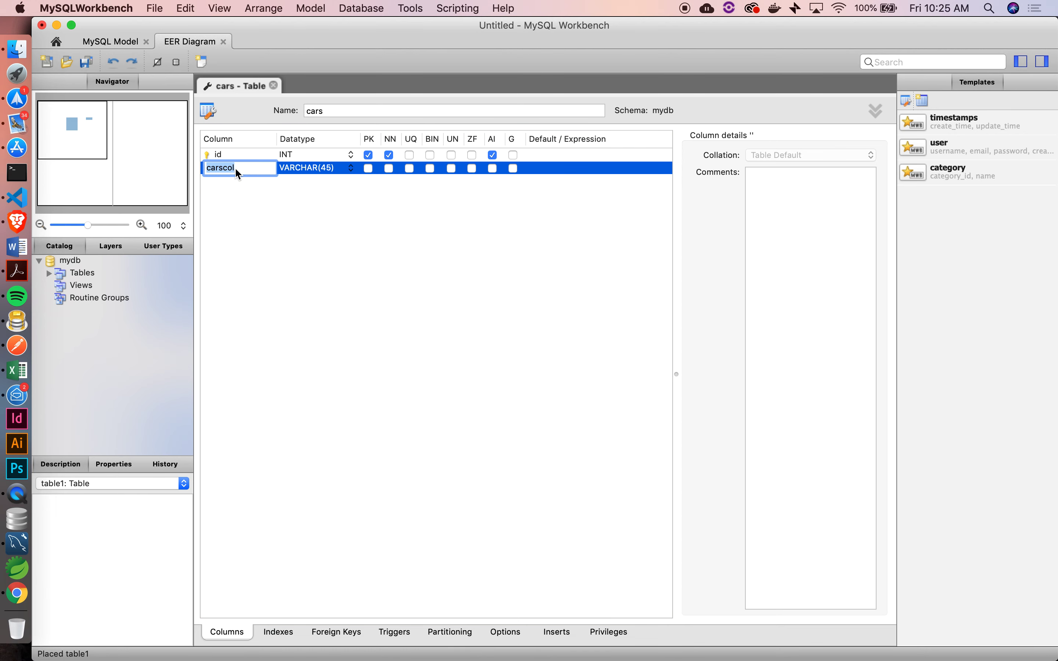
type("make")
key("Return")
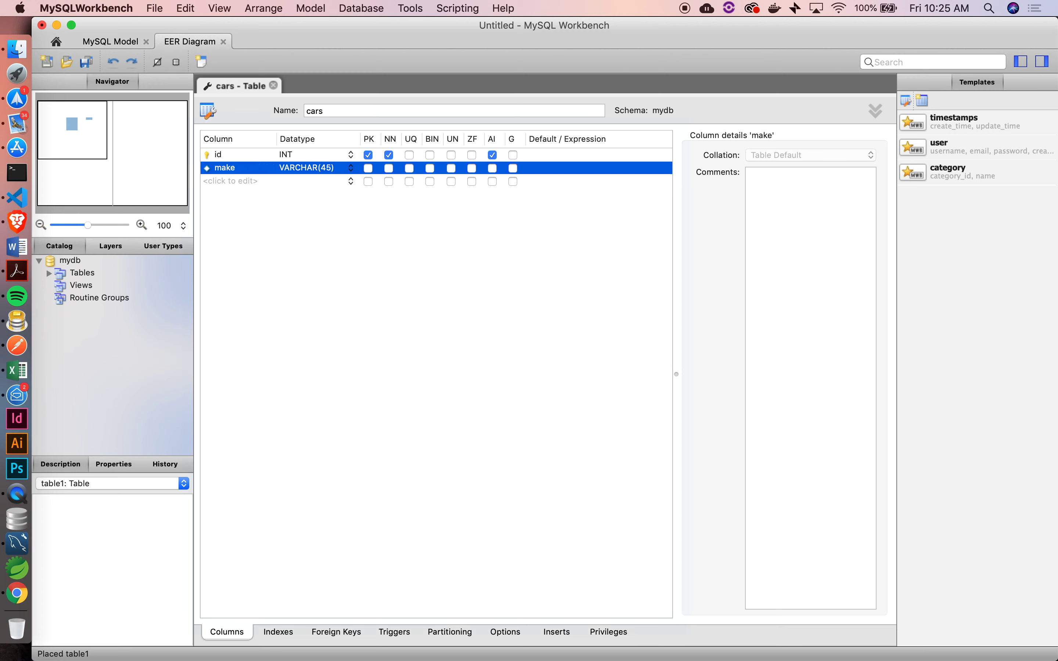
left_click(231, 182)
type("model")
key("Return")
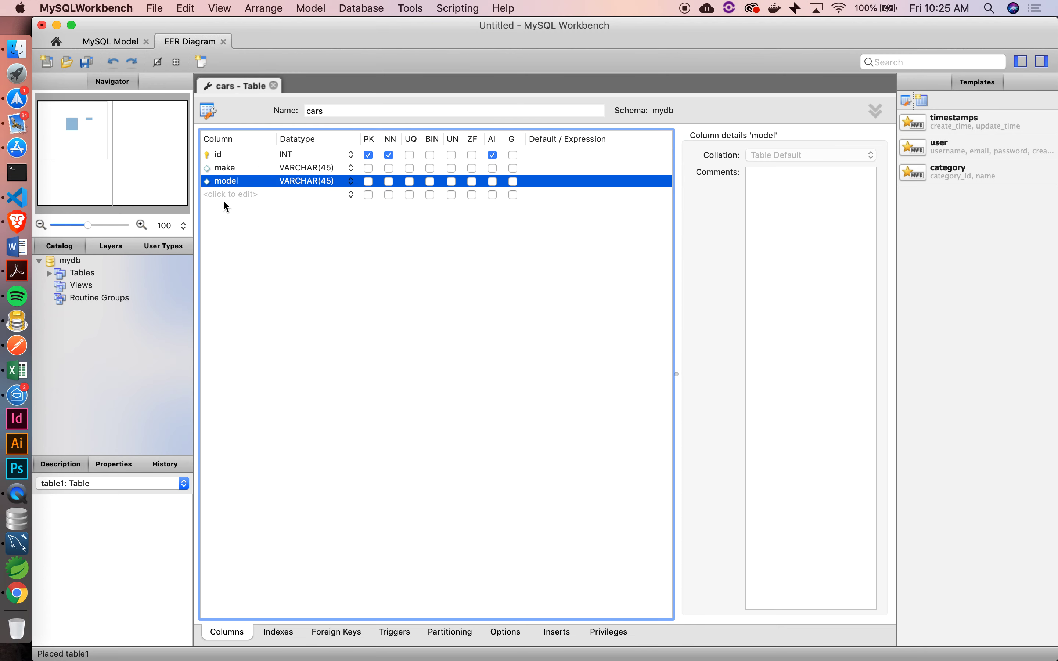
Step: Add a year column with datatype INT to the cars table
left_click(226, 195)
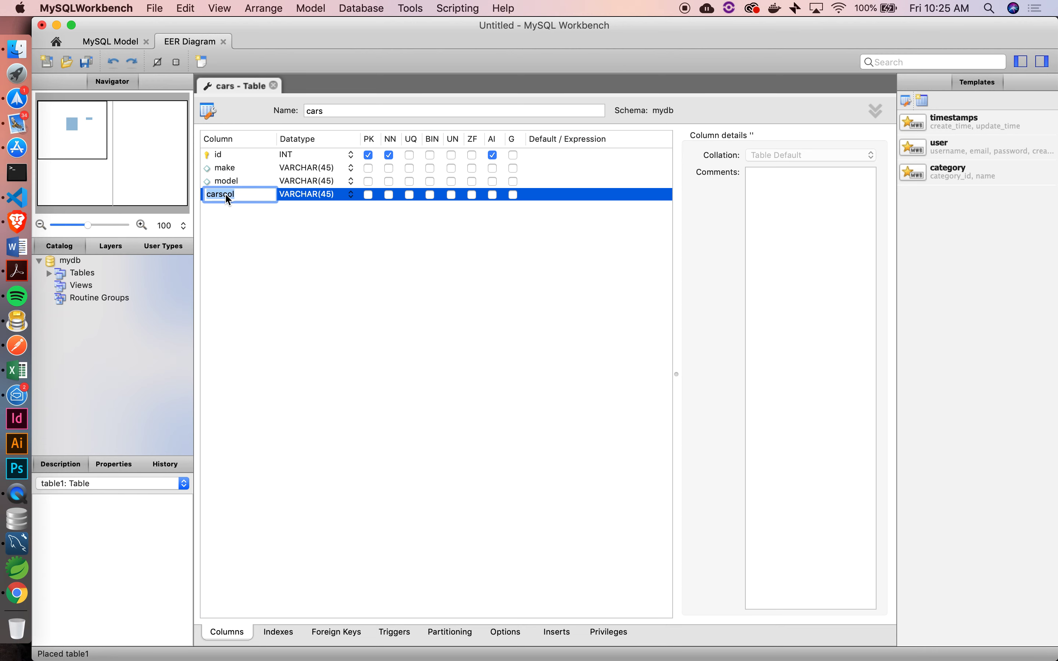
type("year")
key("Return")
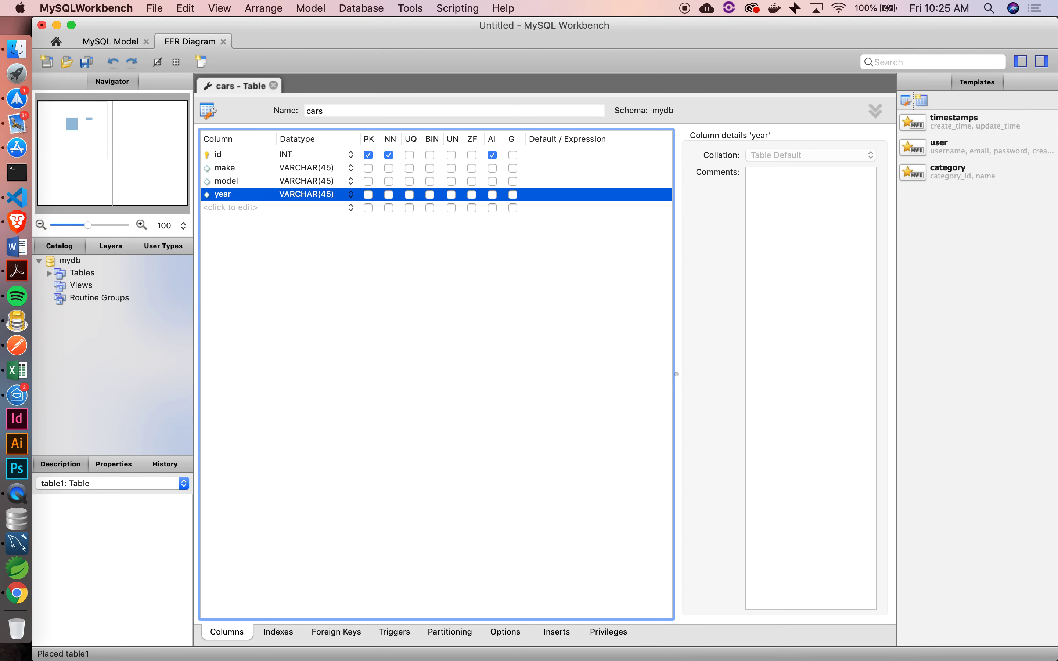
left_click(318, 197)
type("INT")
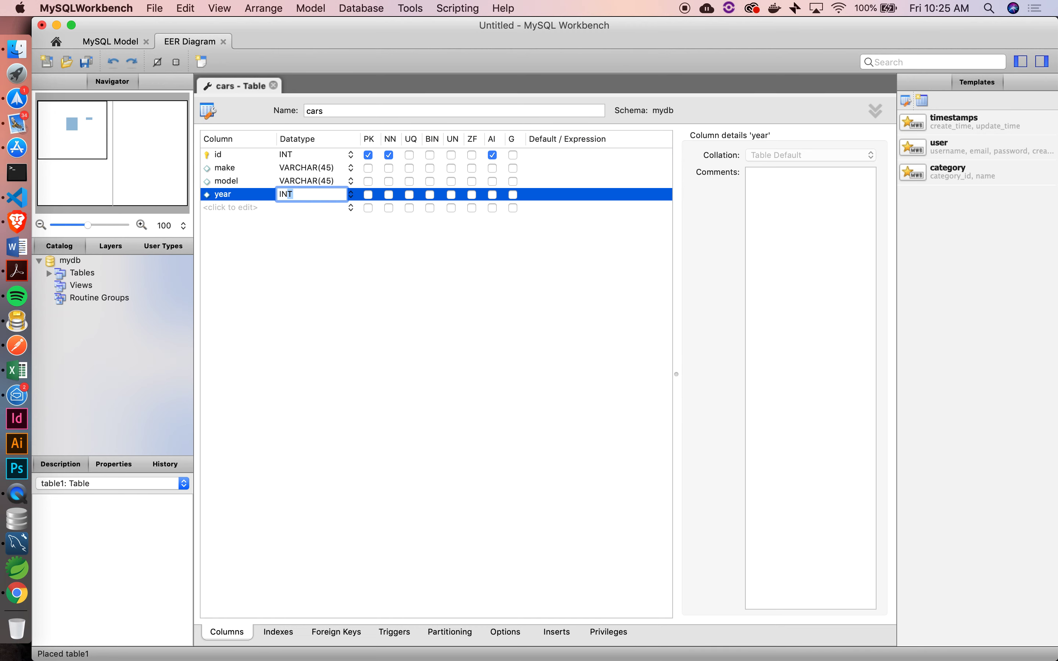
key("Return")
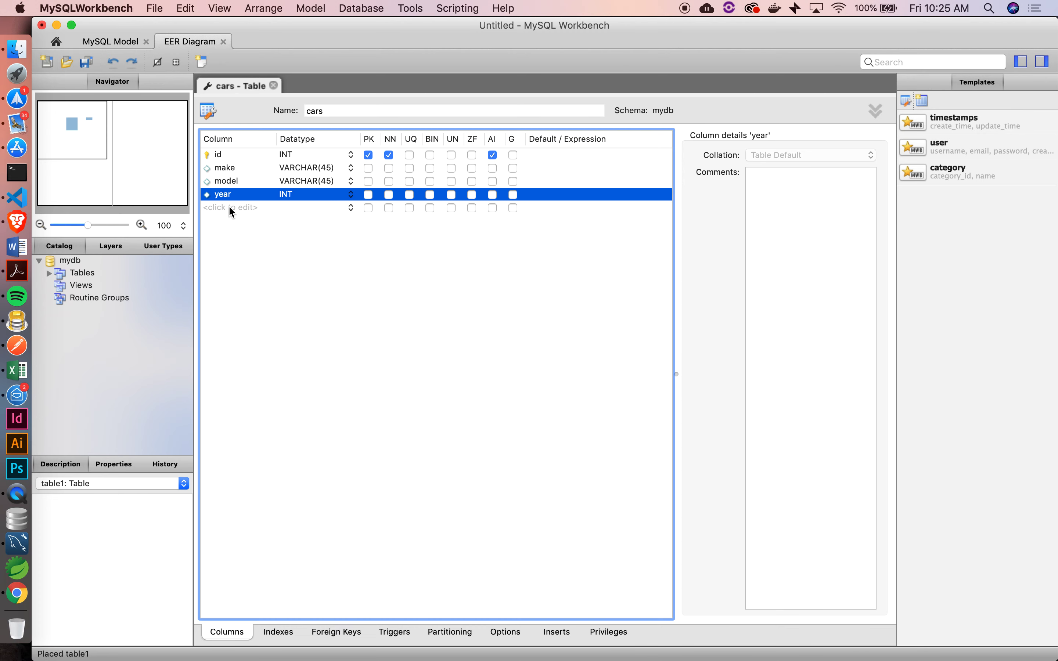
Step: Add a created_at column with datatype DATETIME to the cars table
left_click(230, 206)
type("create_")
key("BackSpace")
type("d_at")
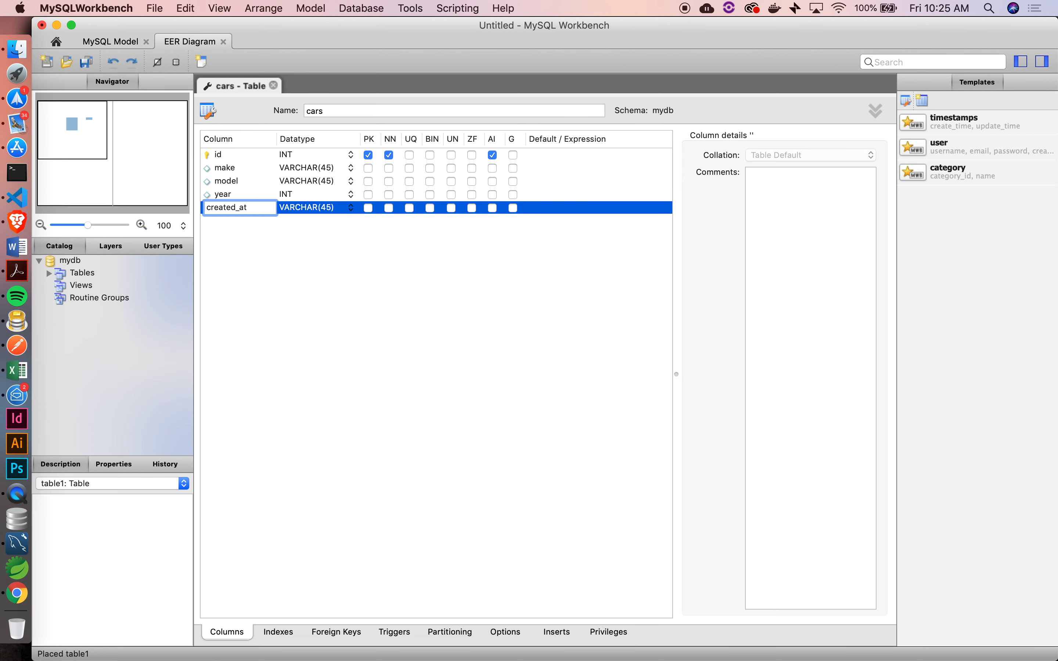
key("Tab")
type("DATE")
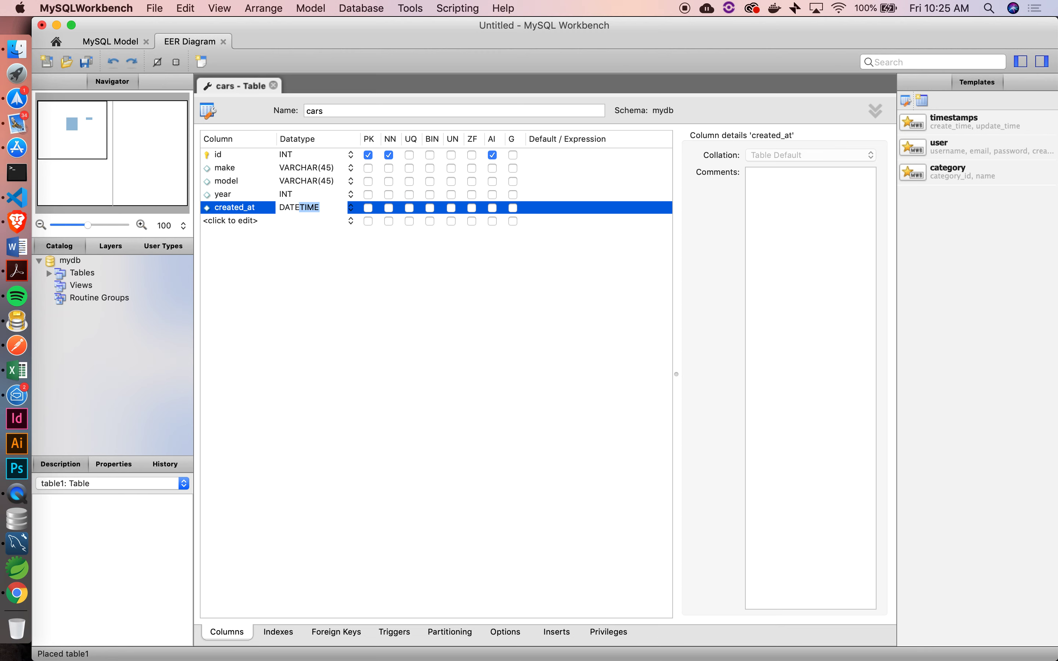
key("Return")
Step: Add an updated_at column with datatype DATETIME to the cars table, and close its table editor
left_click(240, 221)
type("updated_at")
key("Tab")
type("DATE")
key("Return")
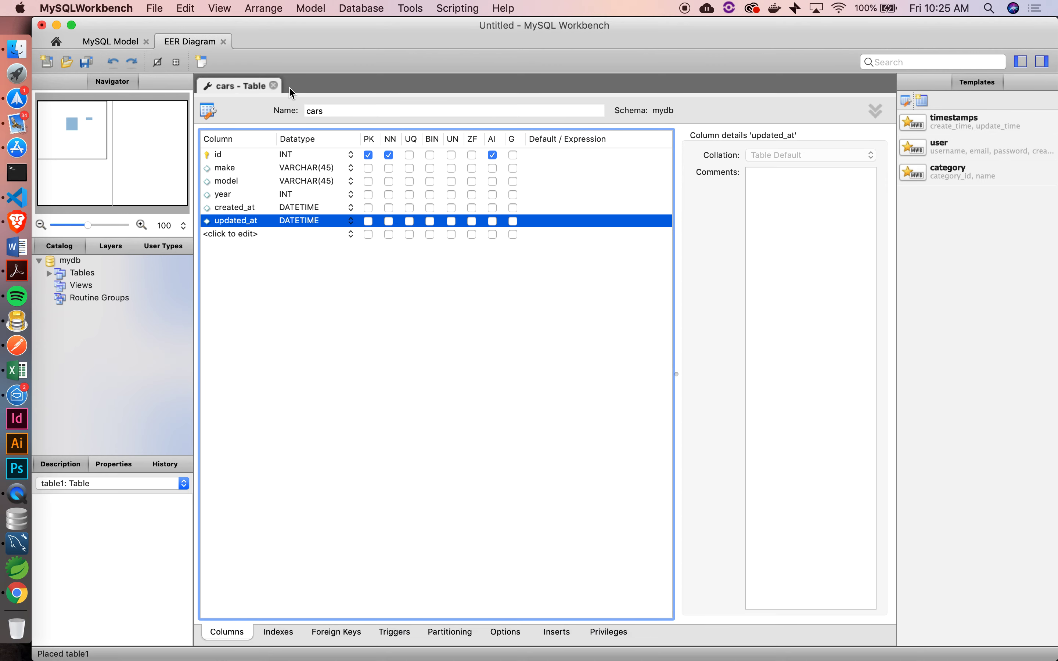
left_click(273, 86)
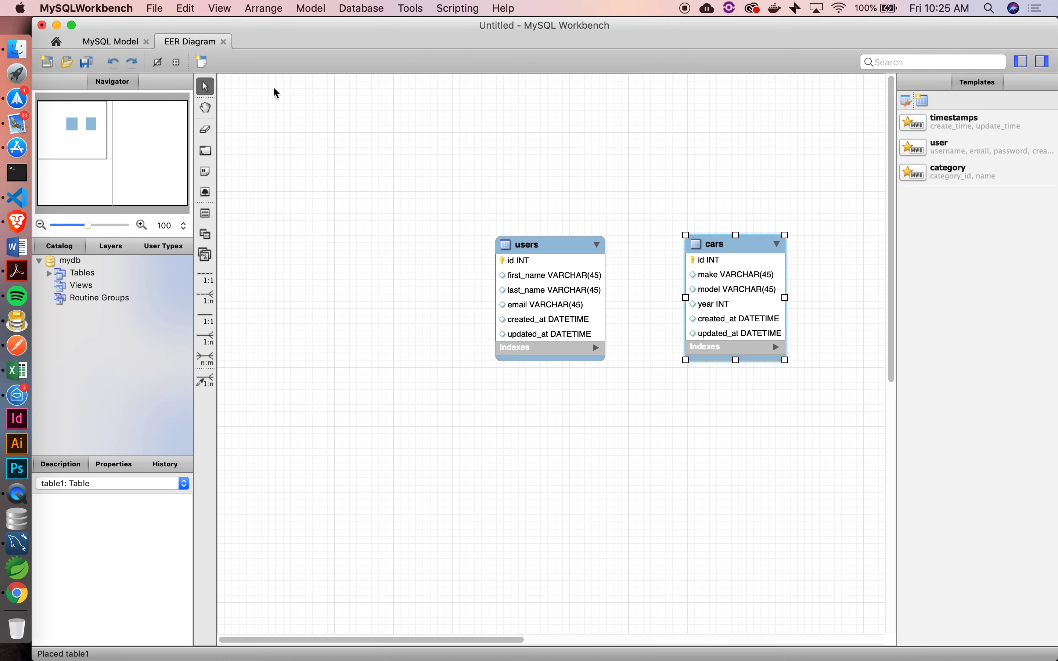
left_click(610, 188)
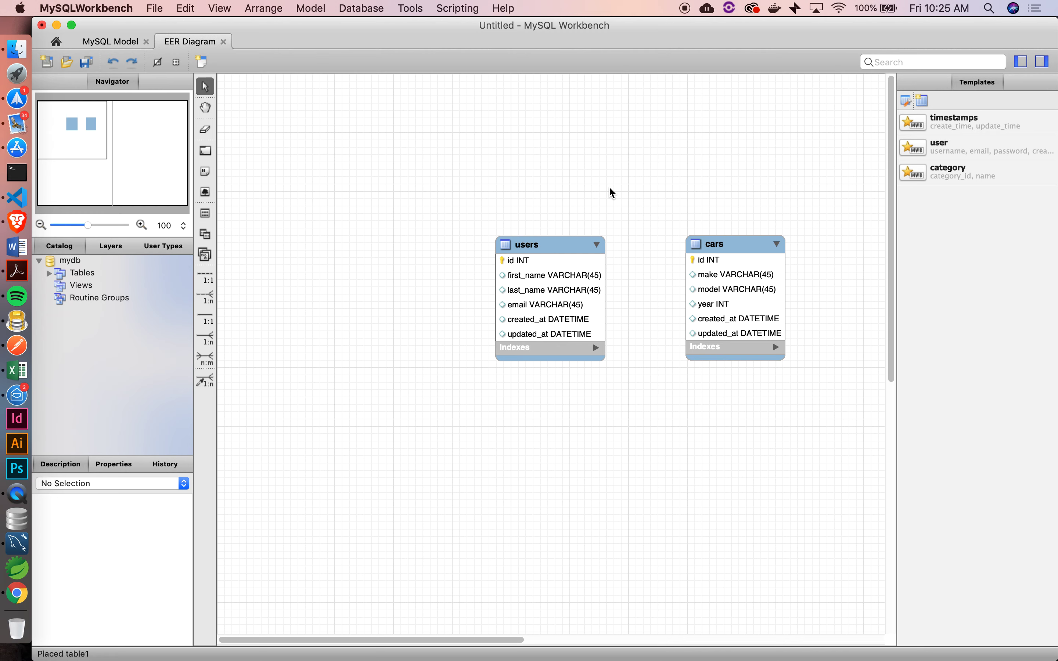
Step: Create a non-identifying one-to-many relationship with cars holding the foreign key to users, and shift the cars table up to straighten the connector
left_click(205, 298)
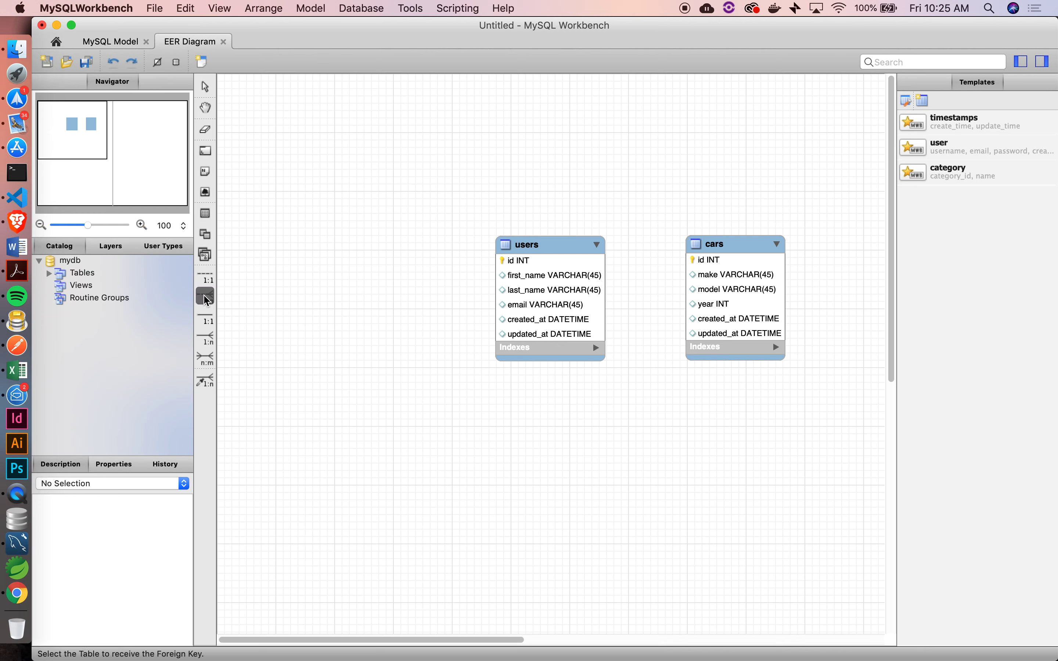
left_click(718, 247)
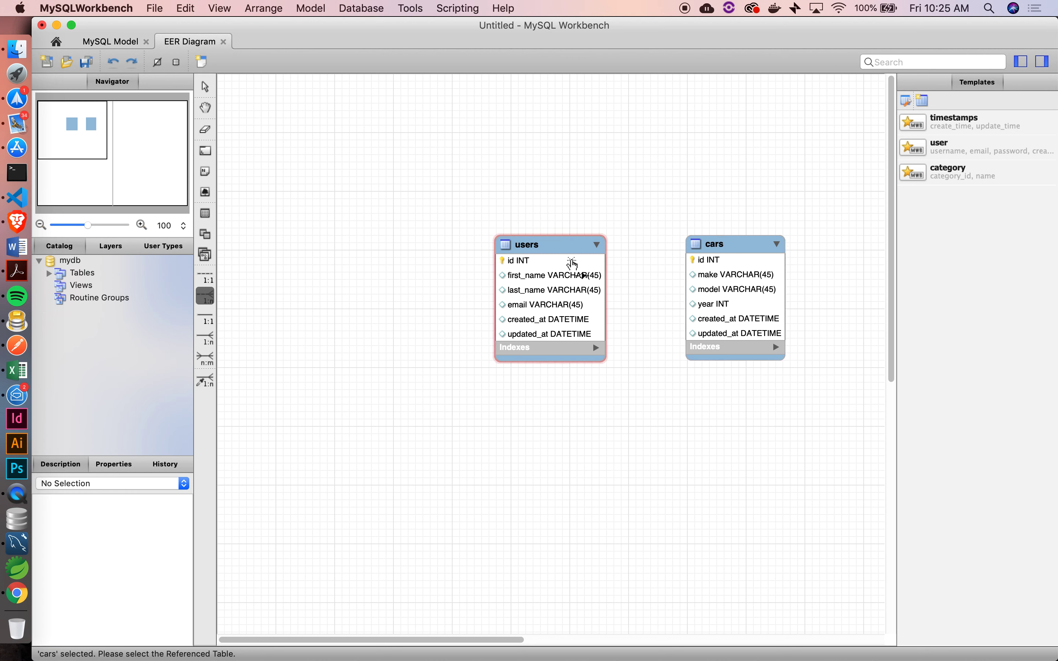
left_click(551, 252)
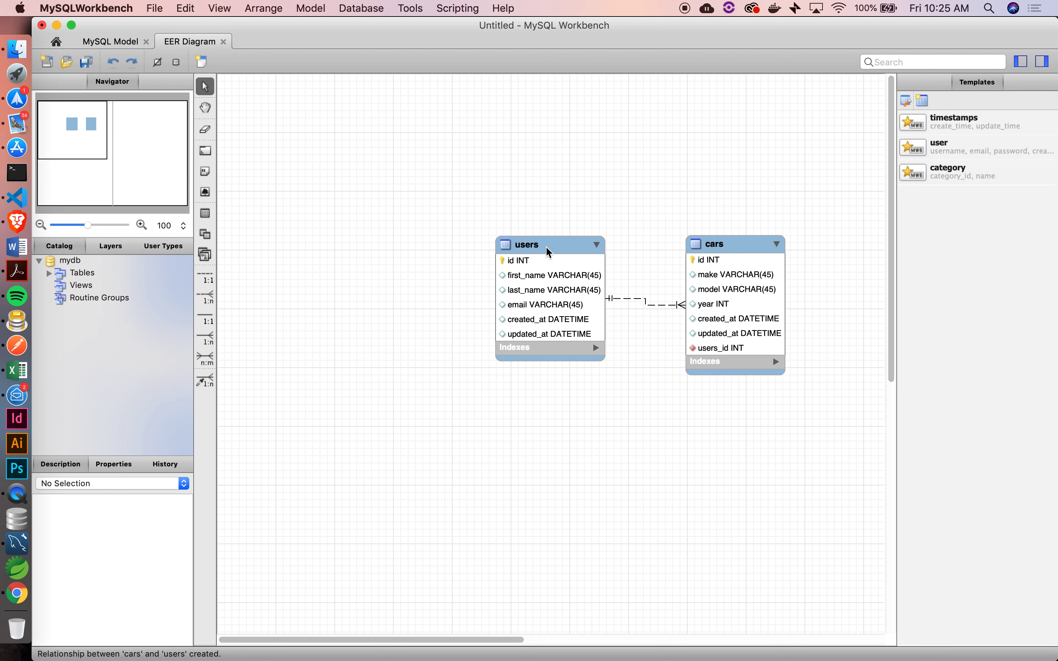
left_click_drag(742, 253, 742, 246)
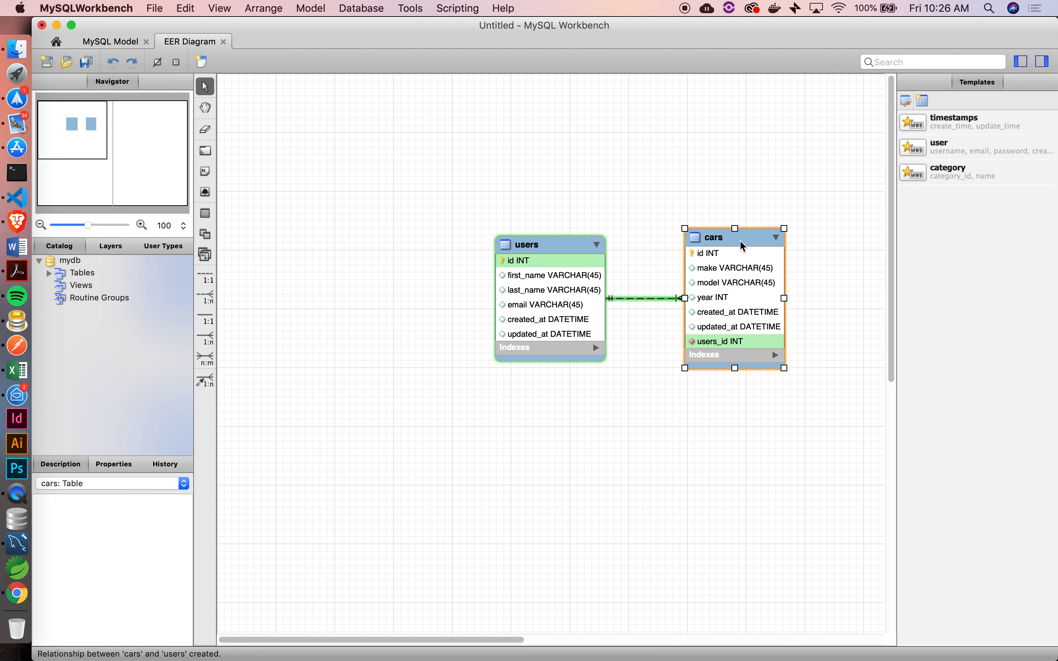
Step: Rename the foreign key column in the cars table to user_id, and close its table editor
double_click(734, 245)
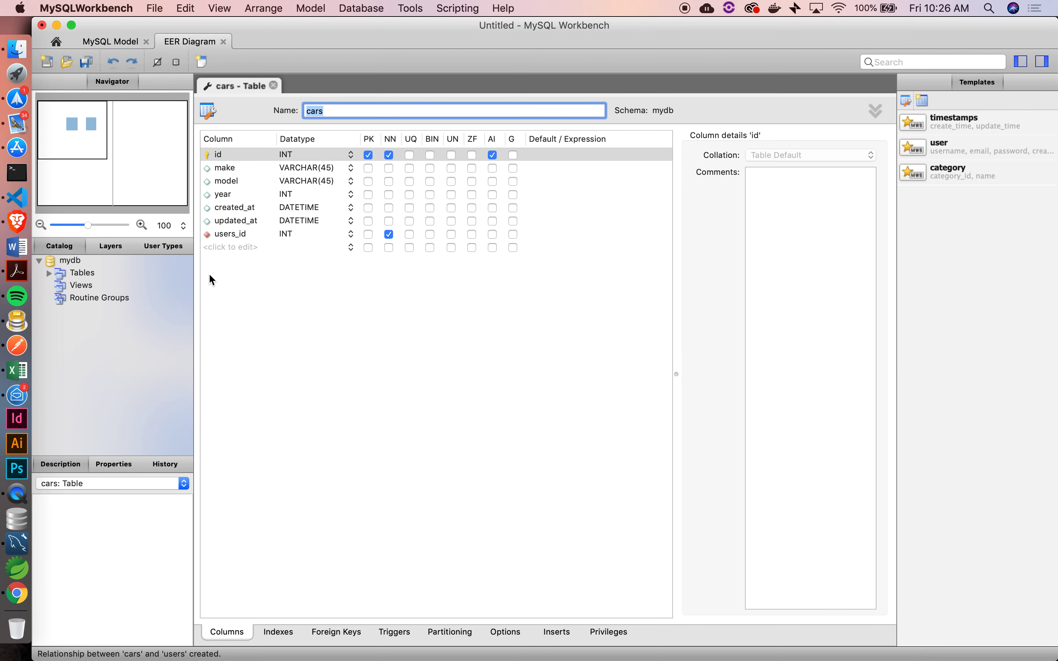
double_click(230, 235)
type("user_id")
key("Return")
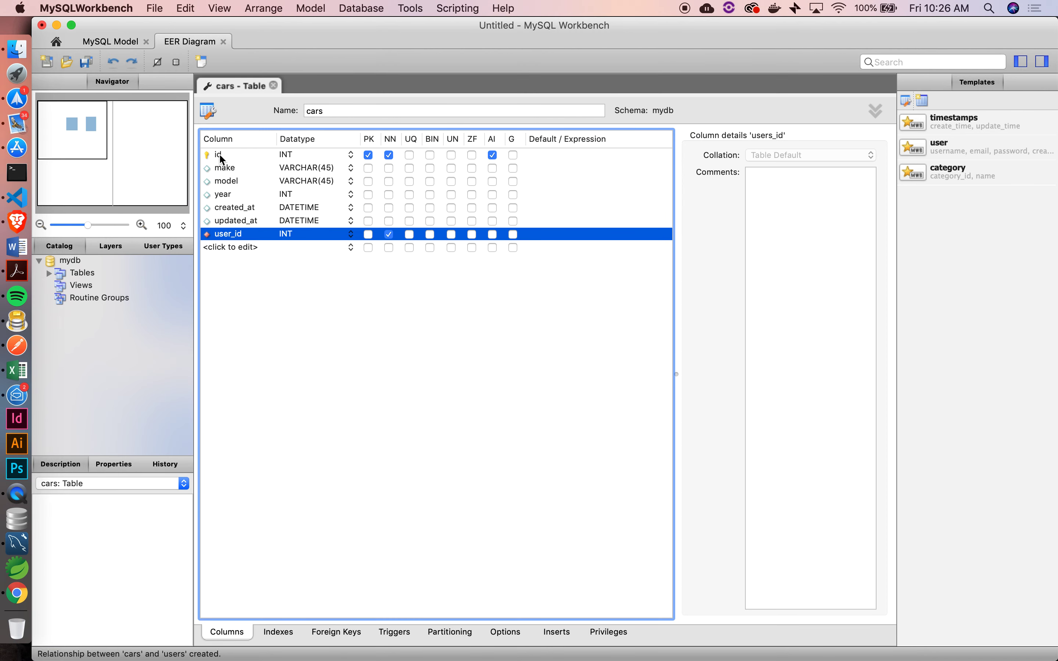
left_click(274, 86)
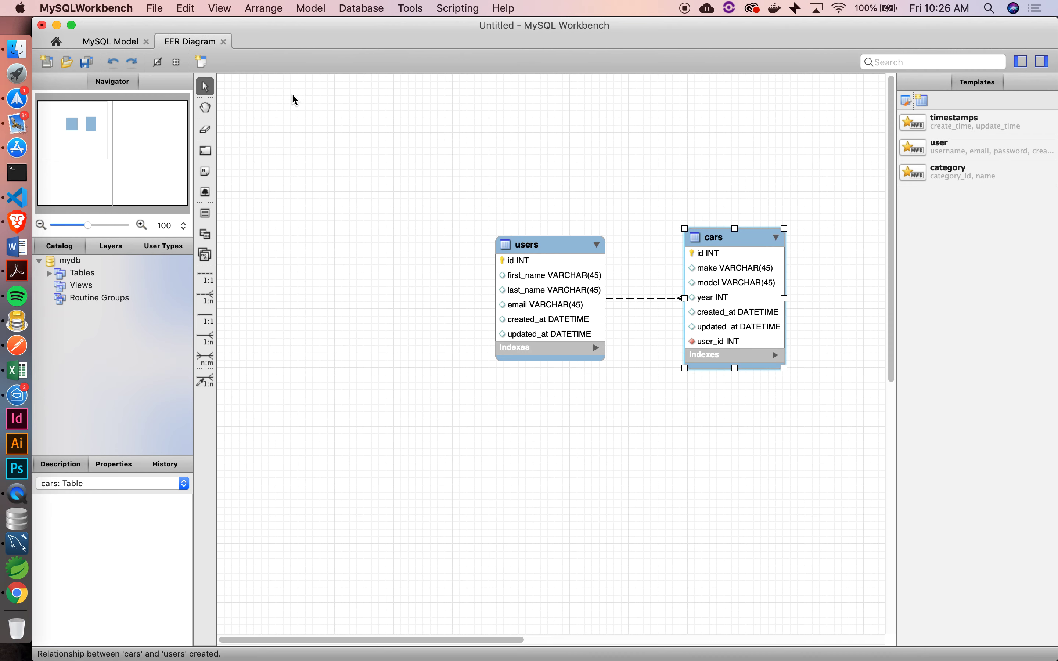
left_click(403, 207)
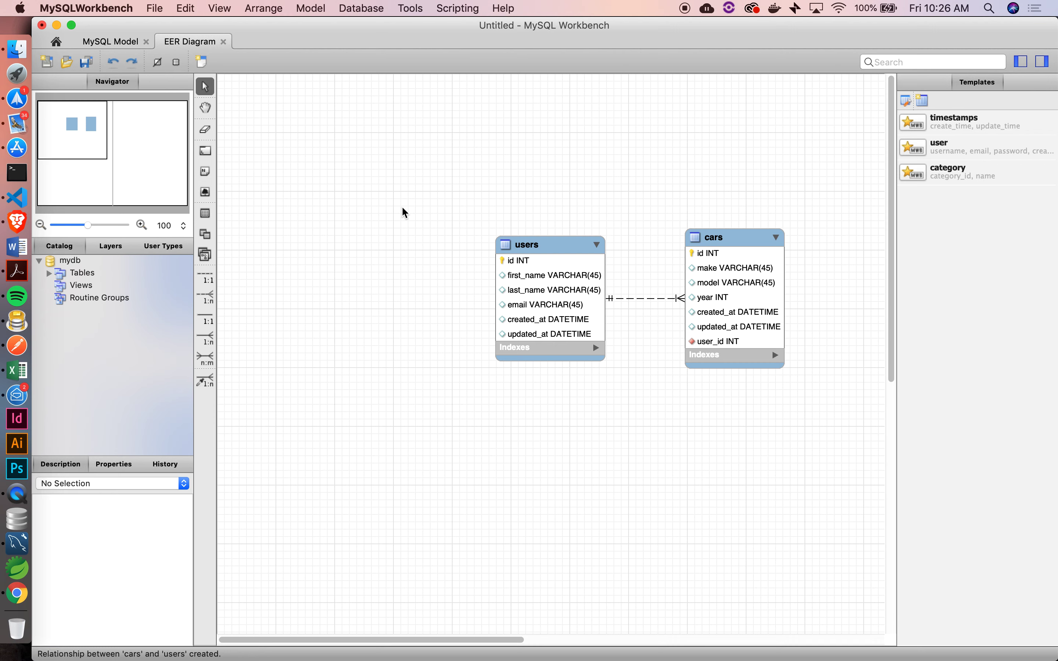
Step: Place a new table to the left of users in the diagram and name it teams
left_click(206, 214)
left_click(318, 239)
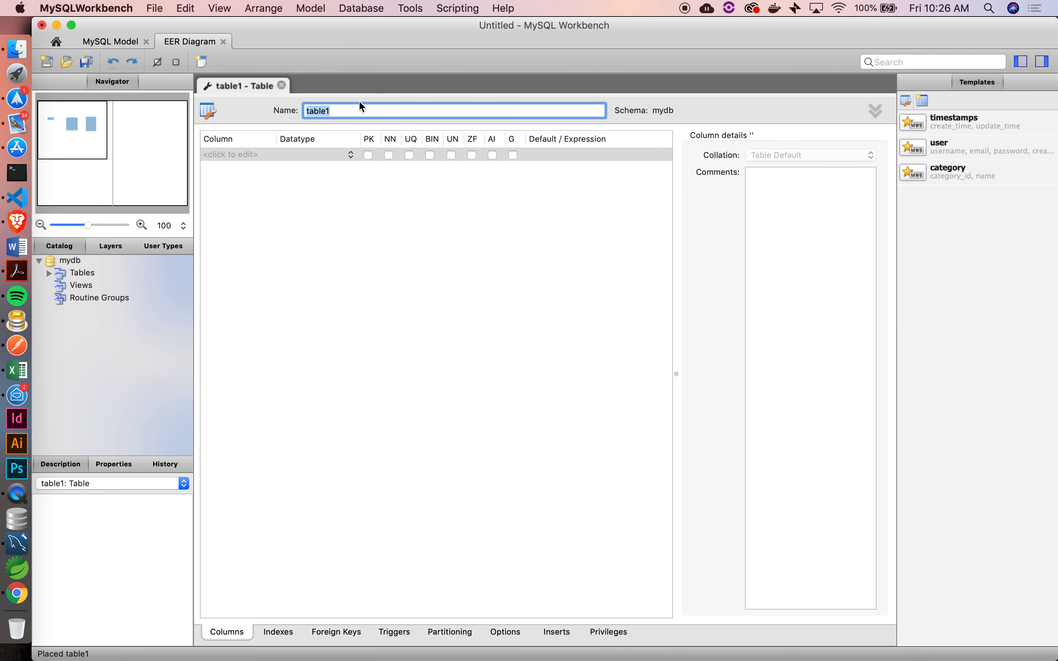
type("team")
key("Return")
type("s")
key("BackSpace")
type("teams")
key("Return")
left_click(282, 85)
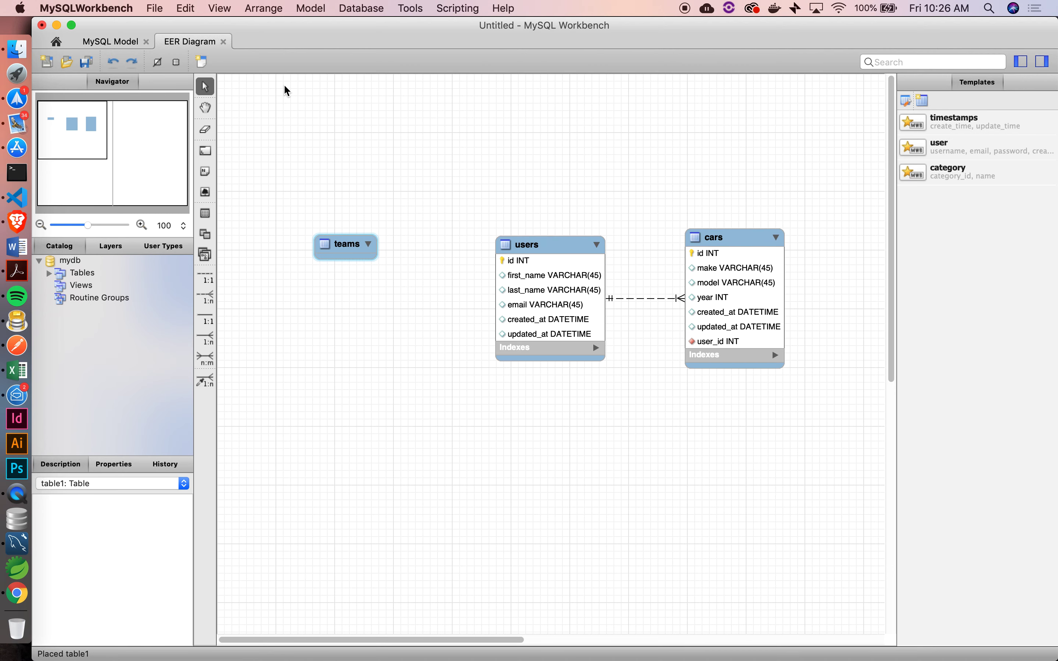
Step: Add an auto-incrementing primary key column id with datatype INT to the teams table
double_click(348, 245)
left_click(222, 153)
type("id")
key("Tab")
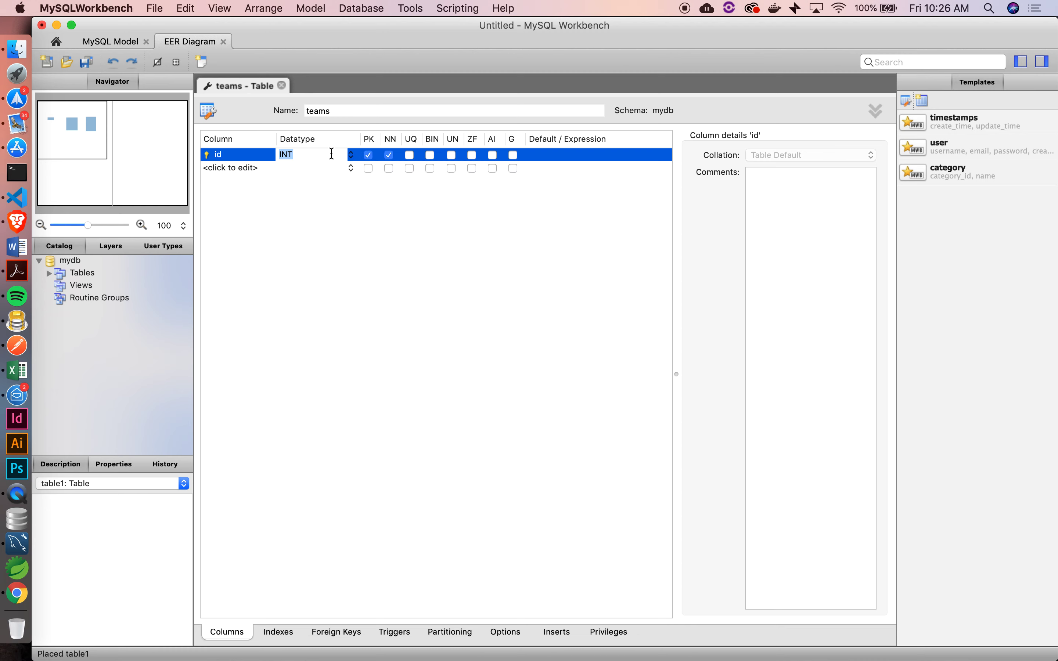
left_click(492, 154)
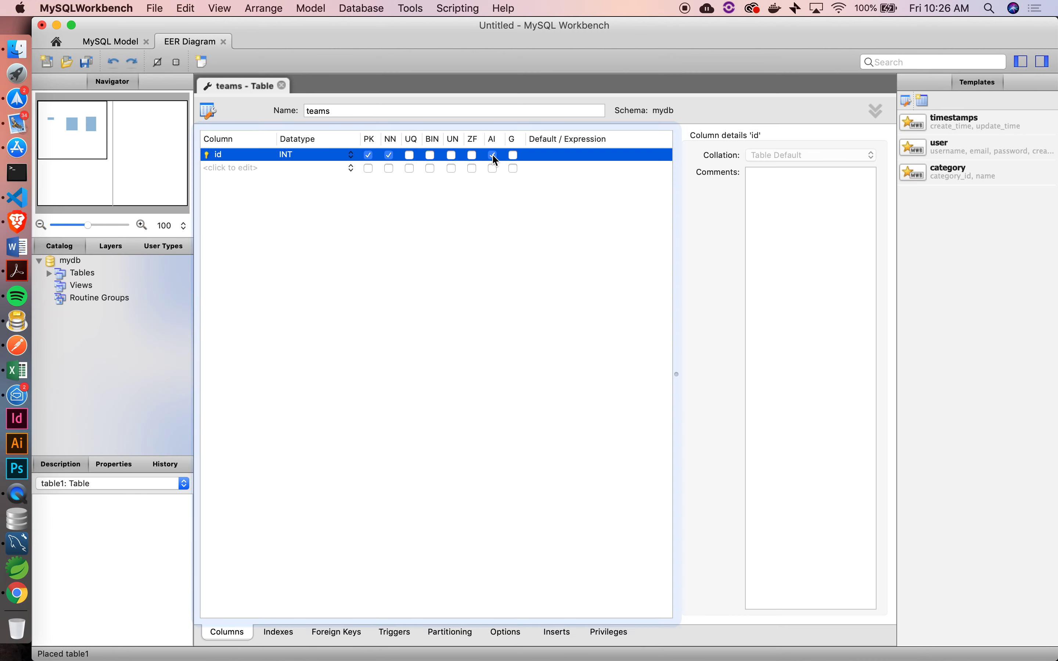
Step: Add the VARCHAR(45) columns name and mascot to the teams table
left_click(235, 168)
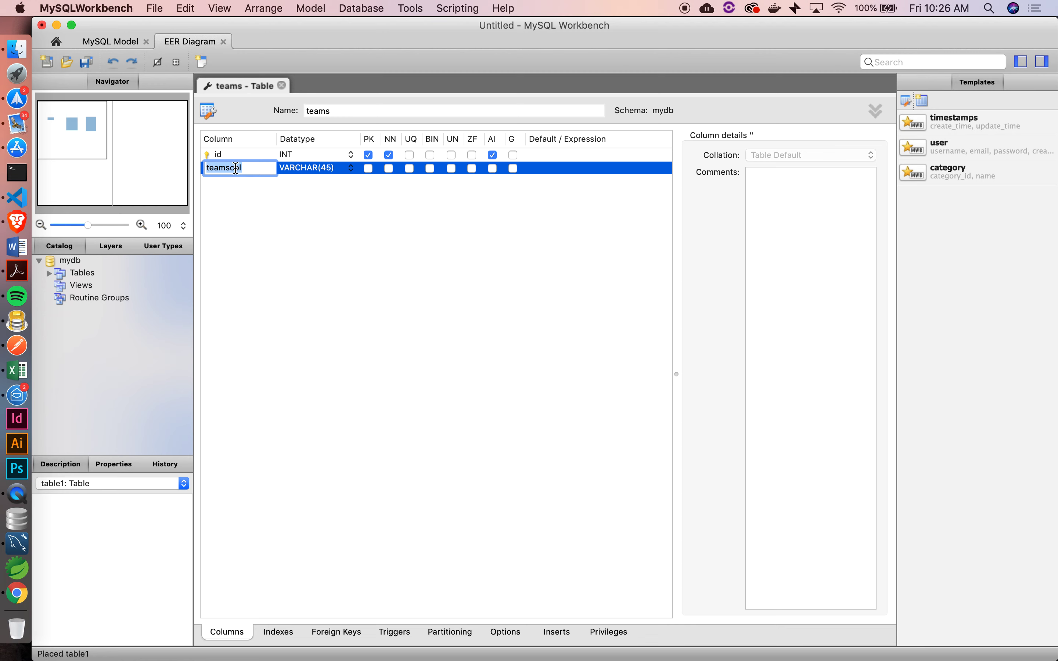
type("name")
key("Return")
left_click(221, 184)
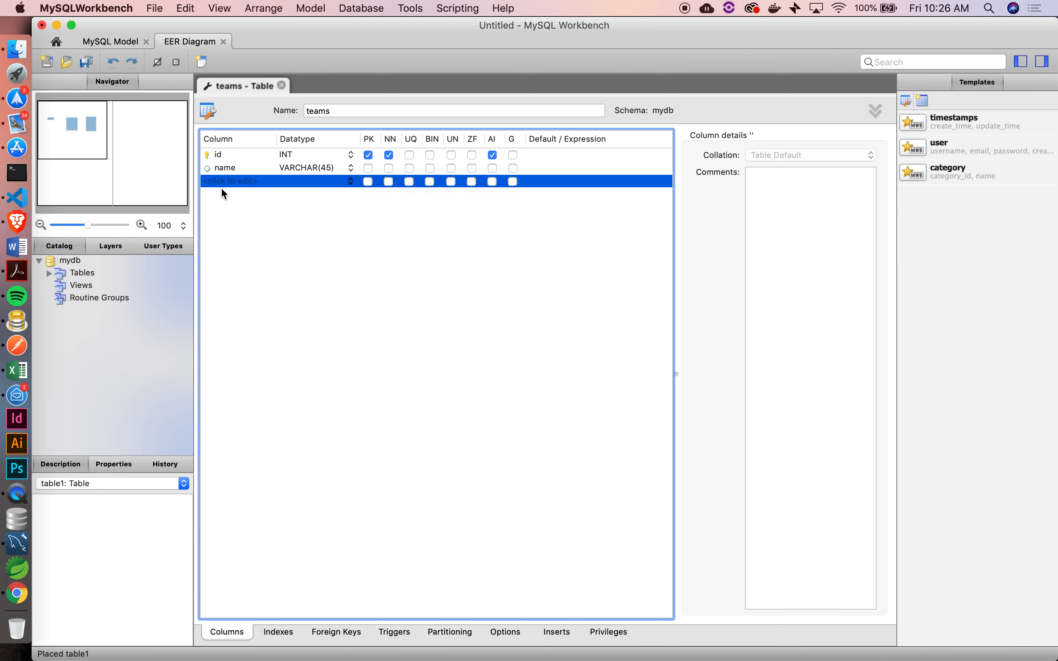
left_click(227, 181)
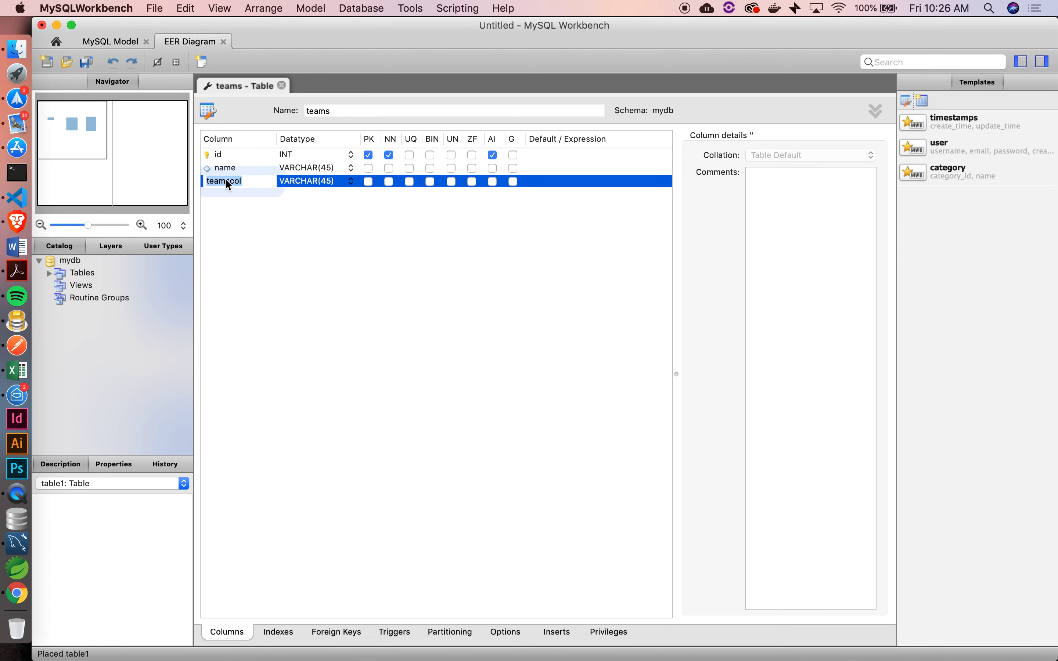
type("mascot")
key("Return")
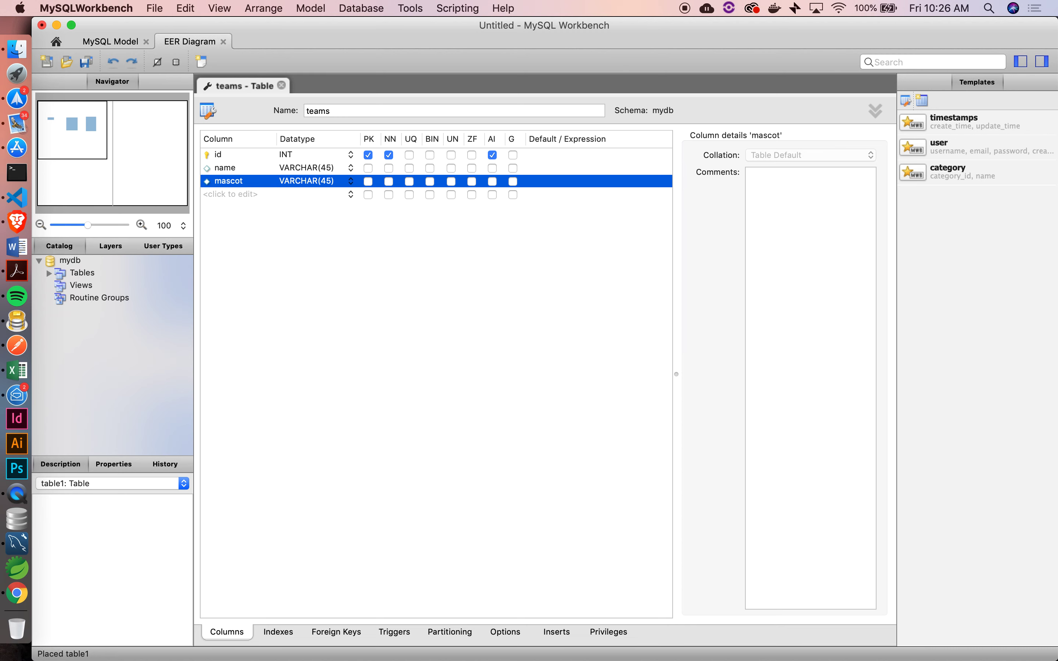
Step: Add a created_at column with datatype DATETIME to the teams table
double_click(223, 191)
type("created_at")
key("Tab")
type("DATETIME")
key("Tab")
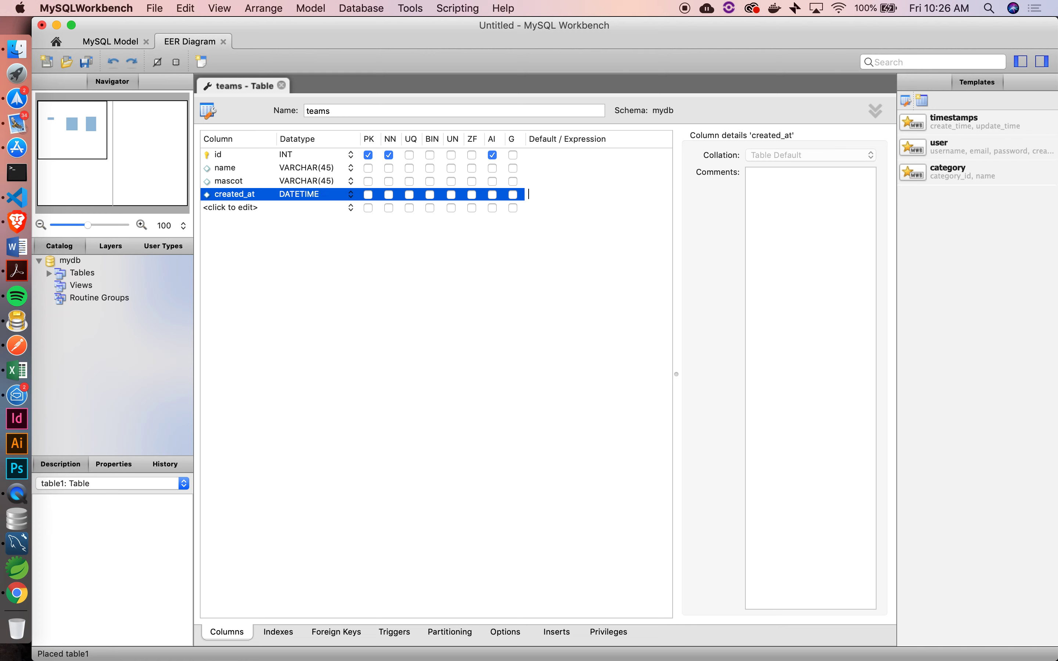
Step: Add an updated_at column with datatype DATETIME to the teams table, and nudge the table slightly down in the diagram
double_click(227, 207)
type("updated_at")
key("Return")
type("da")
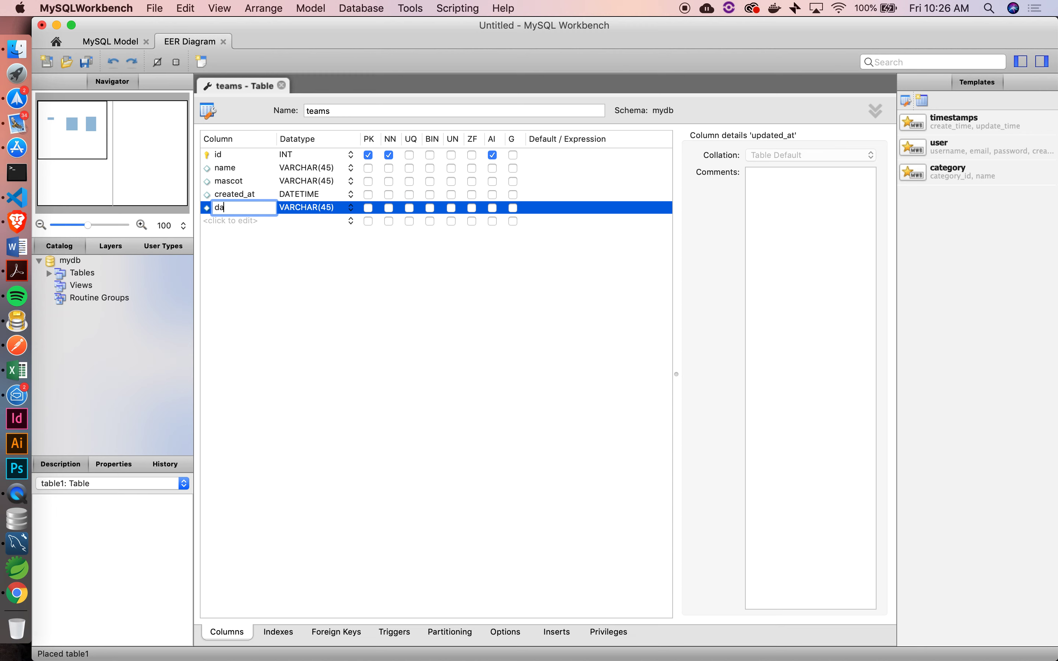
key("cmd+z")
type("updated_at")
key("Tab")
type("DAT")
key("Return")
left_click(282, 85)
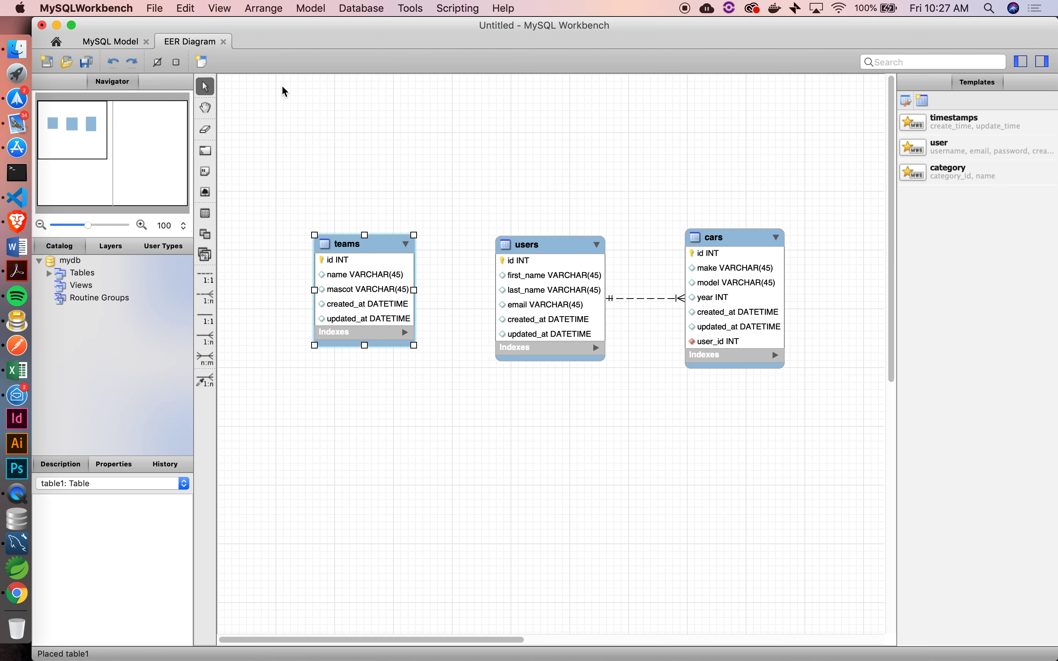
left_click_drag(374, 248, 374, 251)
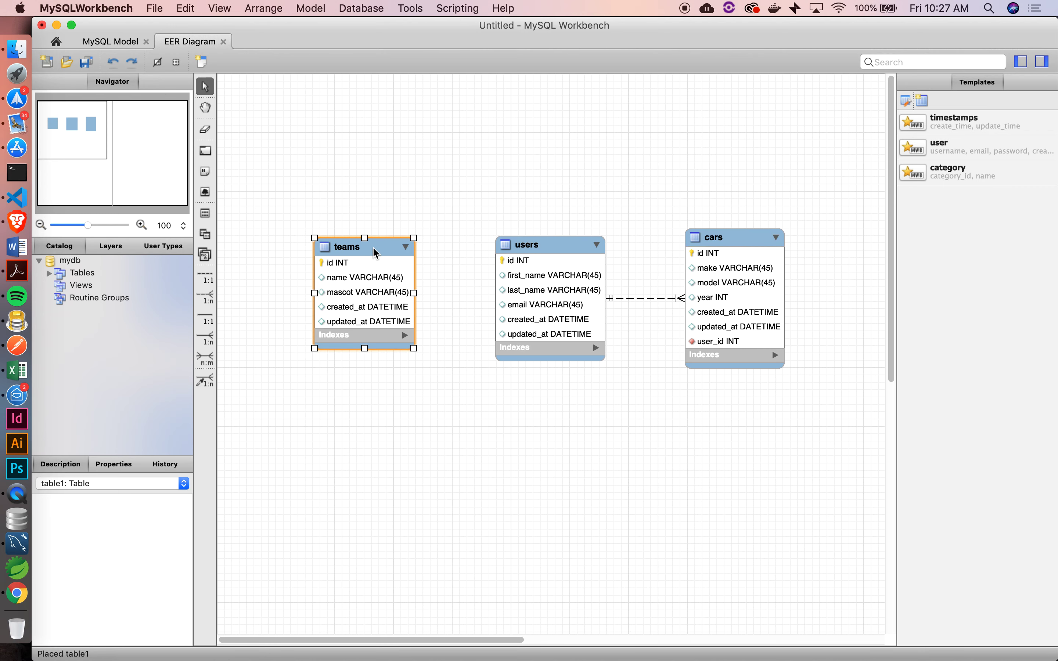
left_click(399, 206)
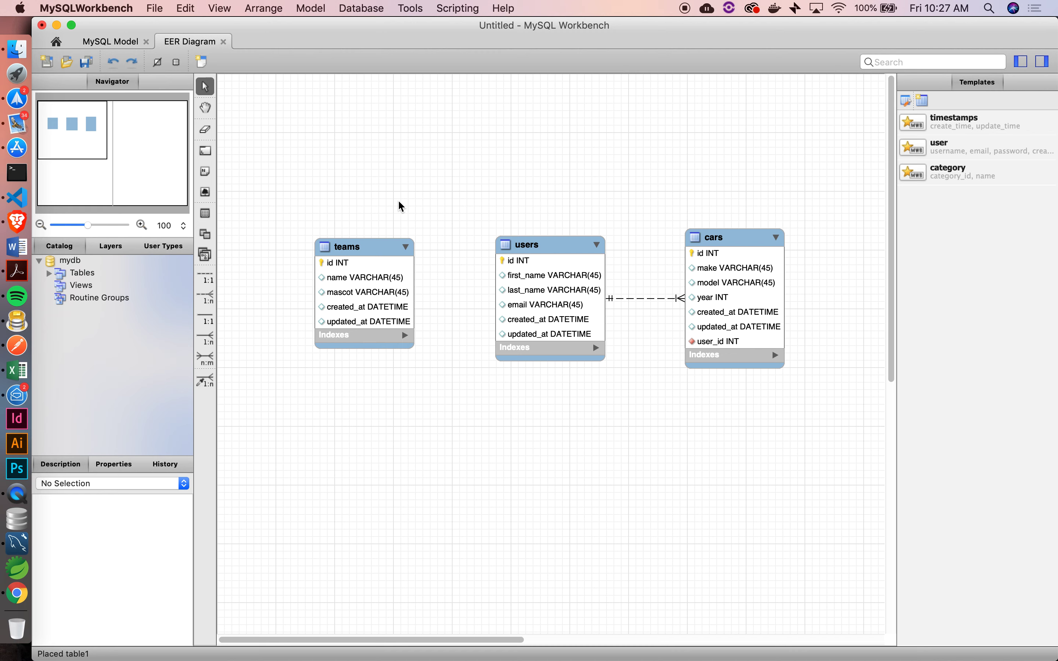
Step: Create a many-to-many relationship between users and teams, and move the resulting join table above the two tables
left_click(205, 360)
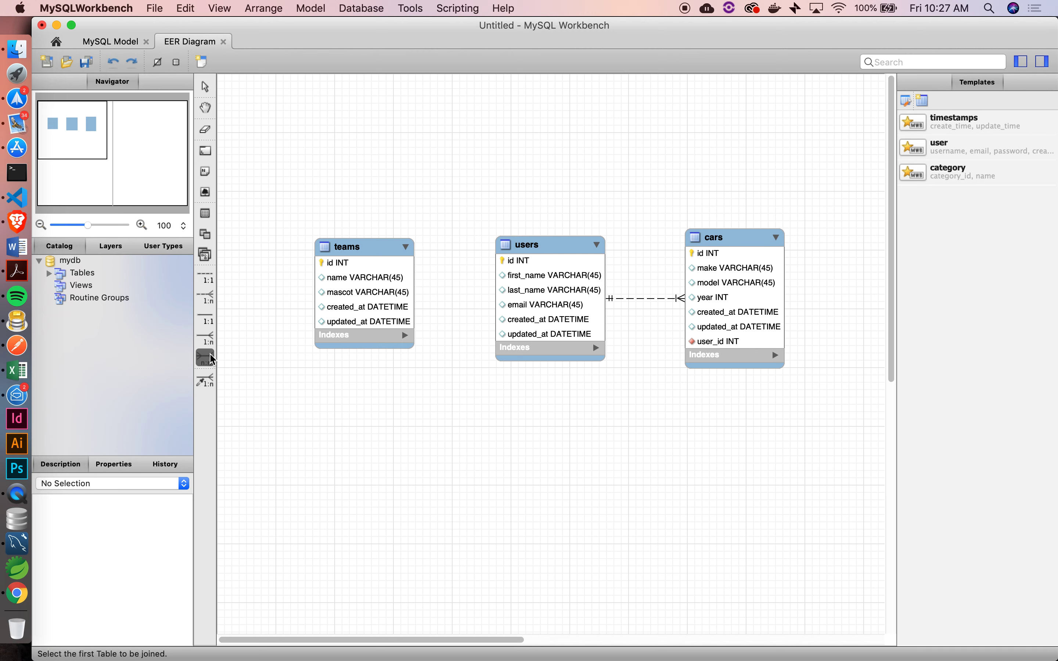
key("1")
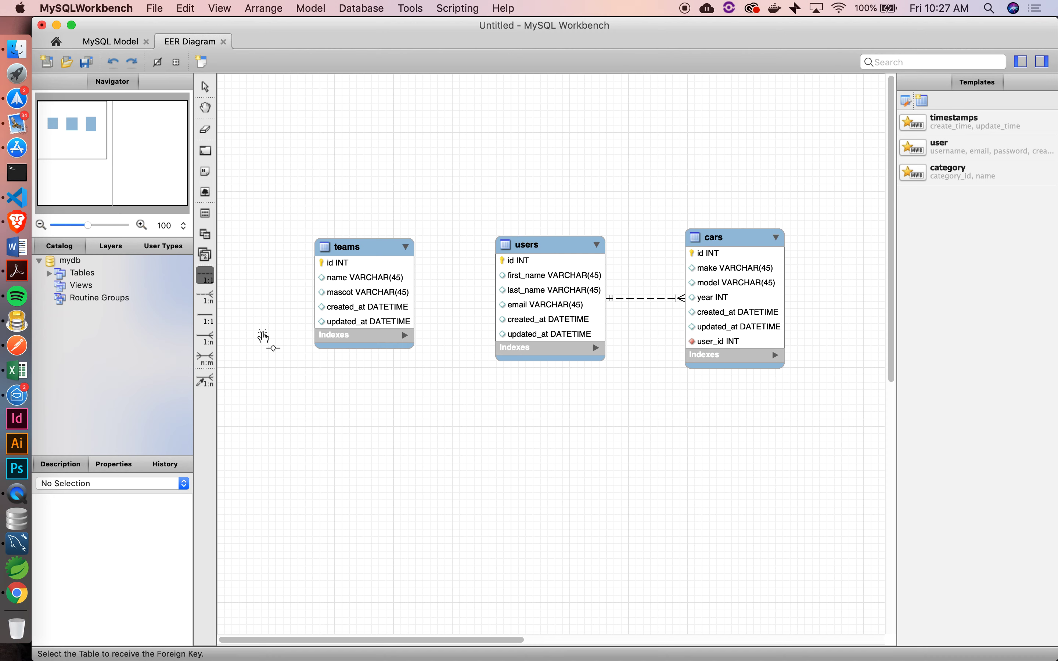
key("5")
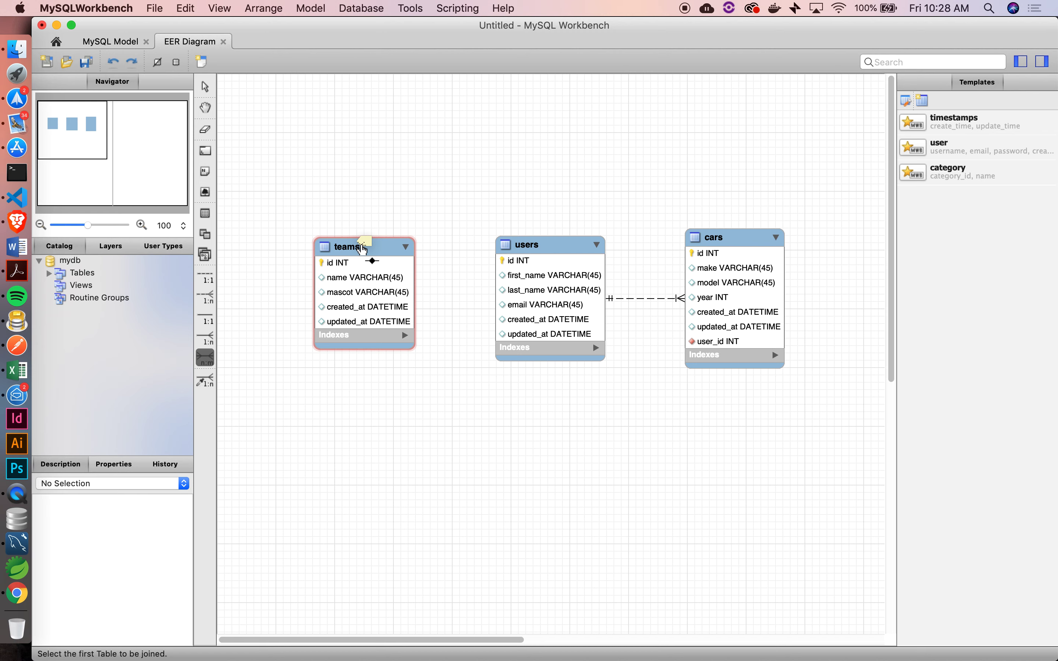
left_click(539, 261)
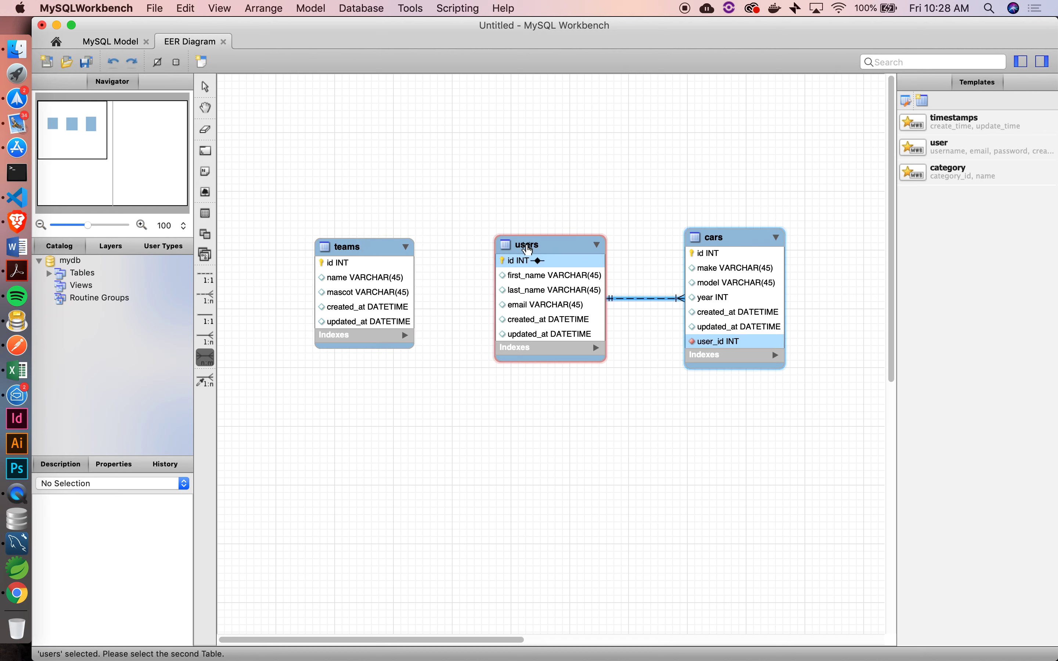
left_click(365, 249)
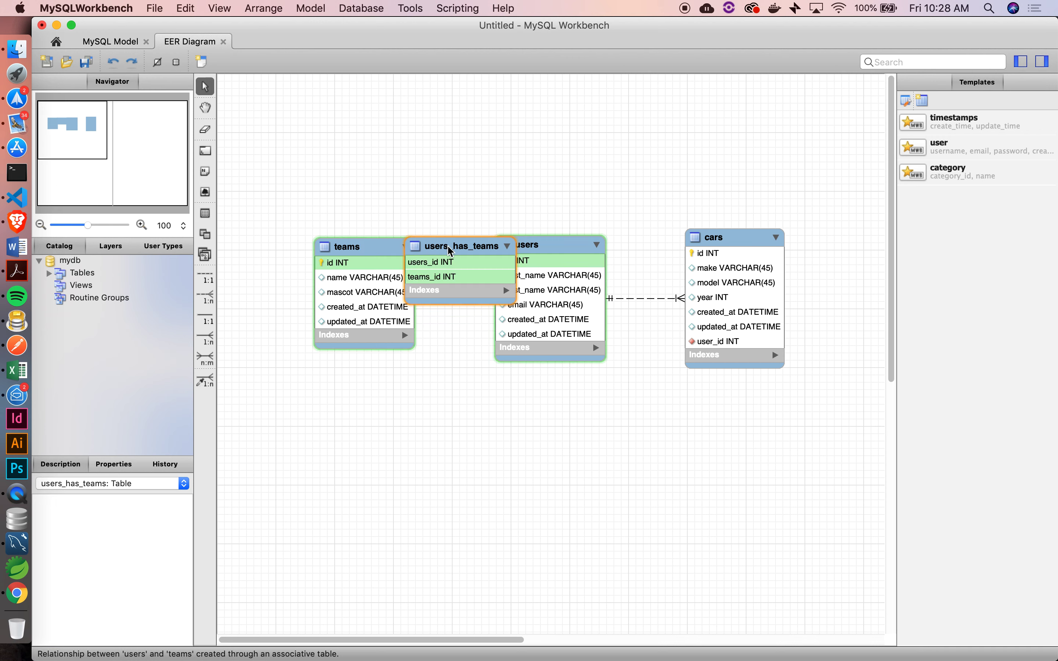
left_click_drag(461, 252, 450, 127)
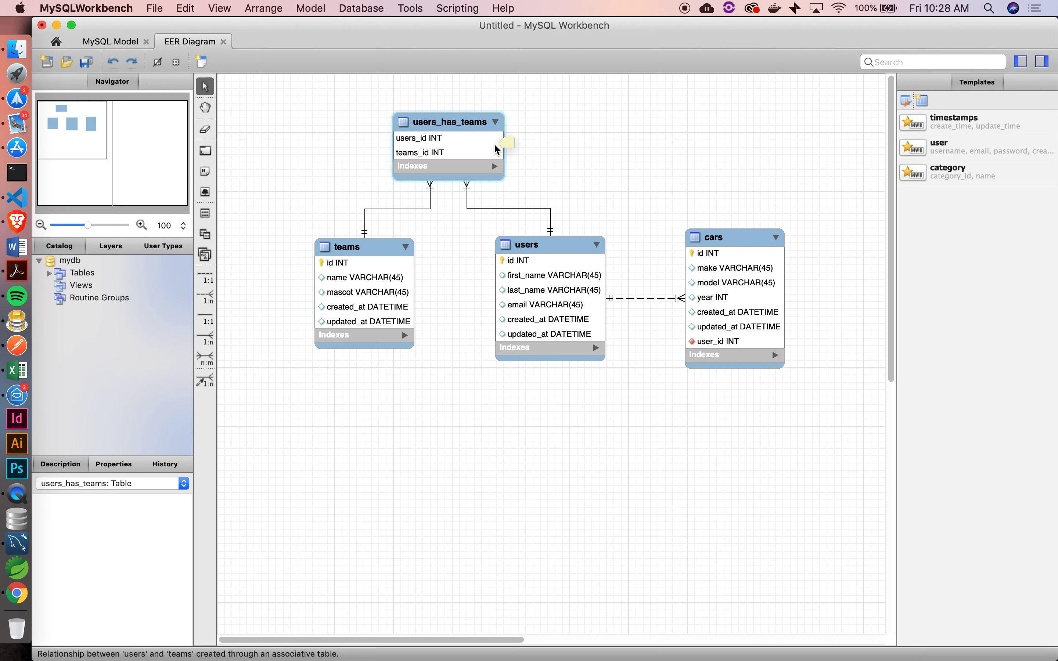
Step: Rename the join table between users and teams to users_have_teams
double_click(450, 123)
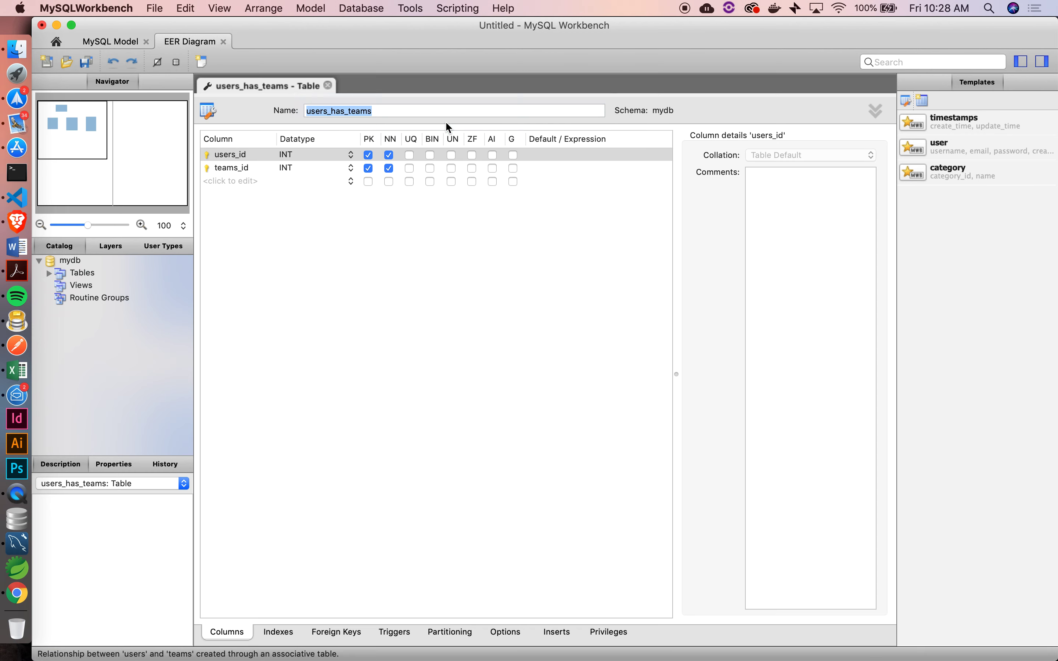
left_click(345, 112)
key("BackSpace")
type("ve")
key("Return")
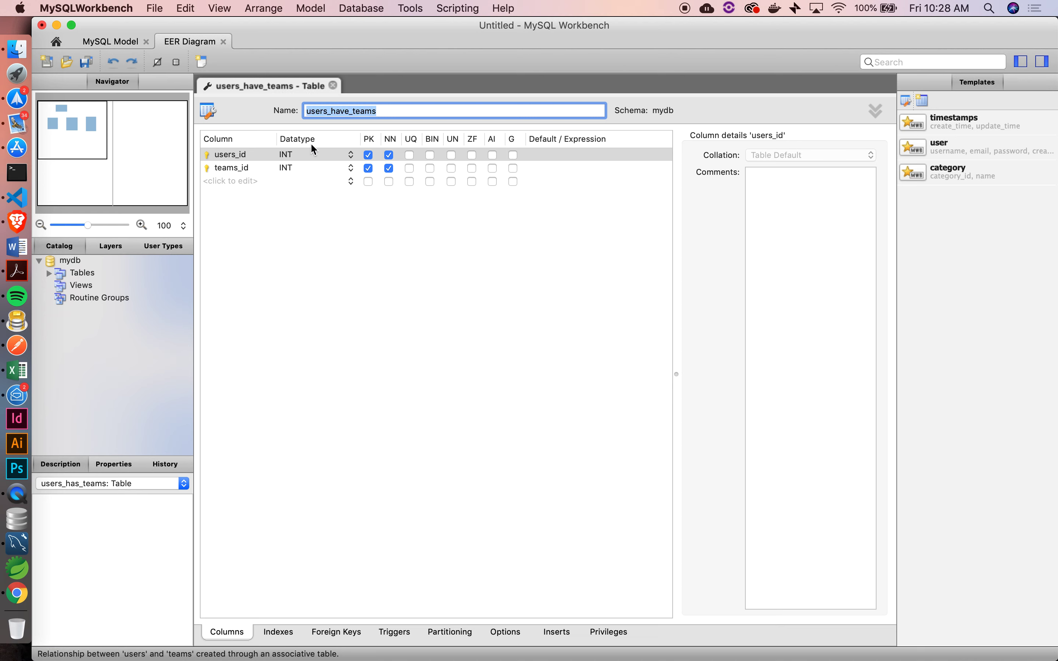
Step: Rename the join table's two key columns to user_id and team_id, and close its table editor
double_click(247, 156)
type("user_id")
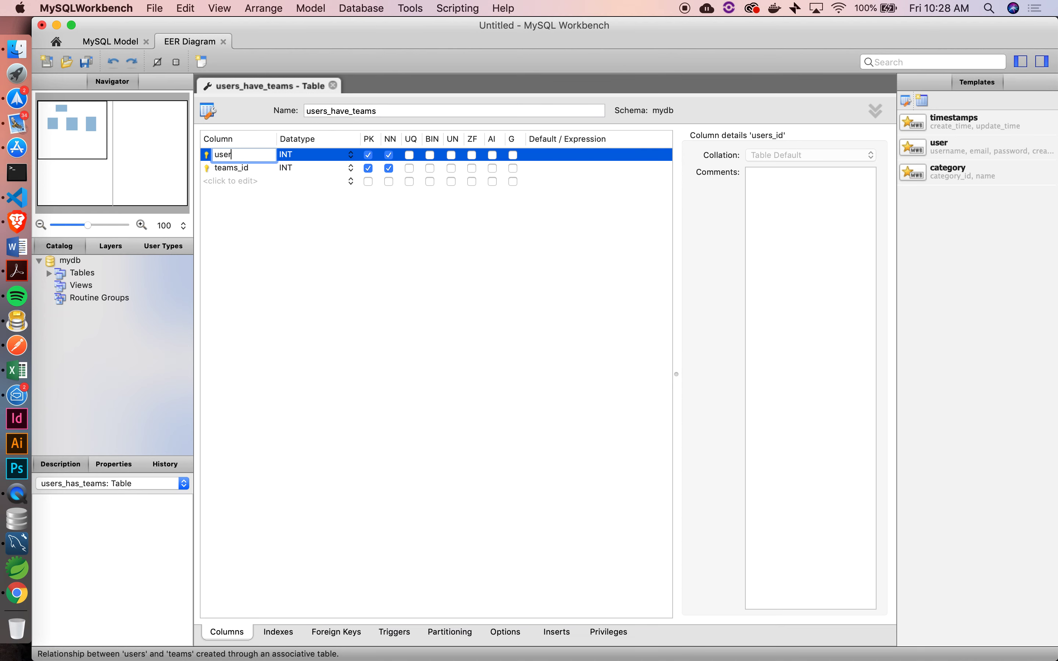
key("Return")
double_click(227, 168)
type("team_id")
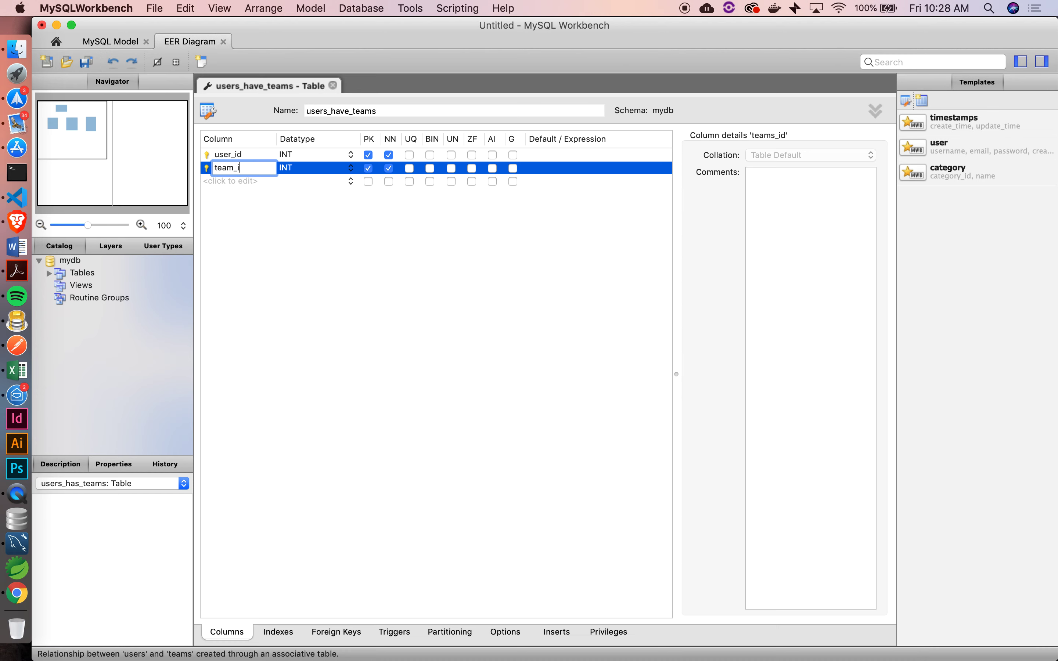
key("Return")
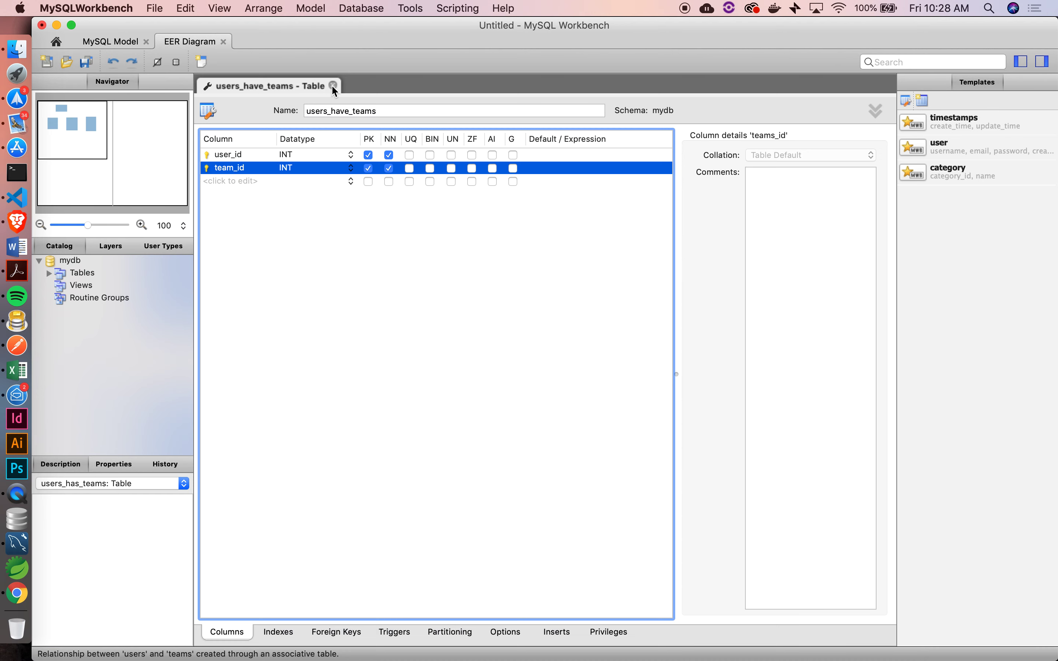
left_click(334, 87)
left_click(340, 142)
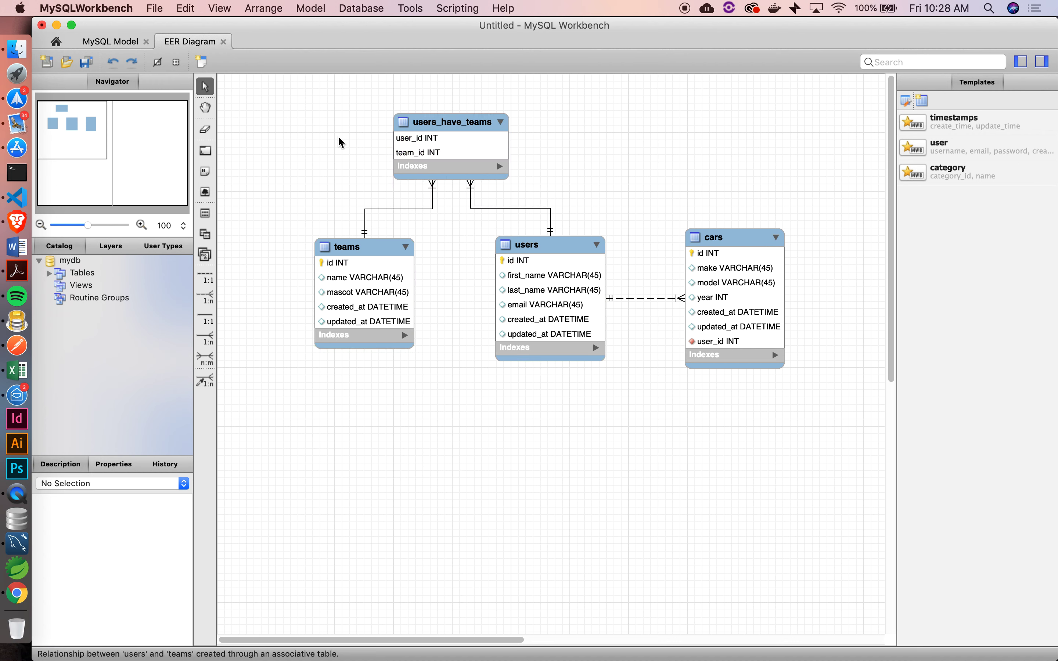